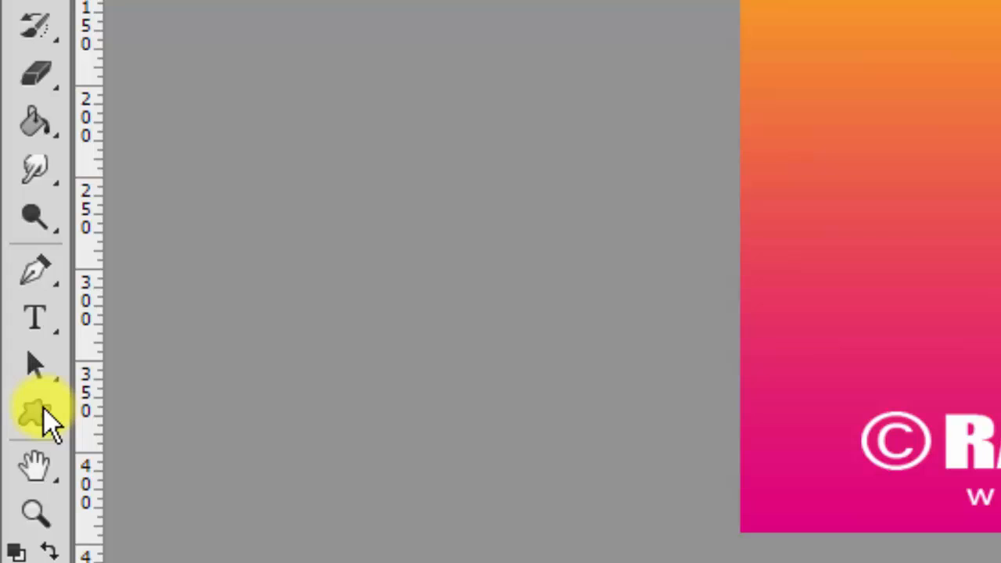
Draw a white Rectangle 1 shape in the upper-left area of the gradient card.
click(39, 413)
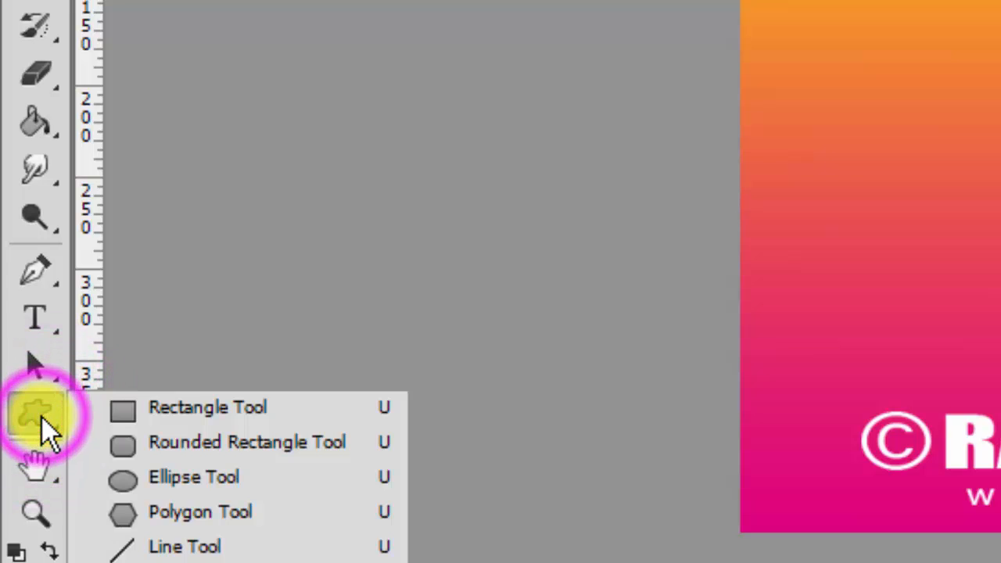
click(187, 409)
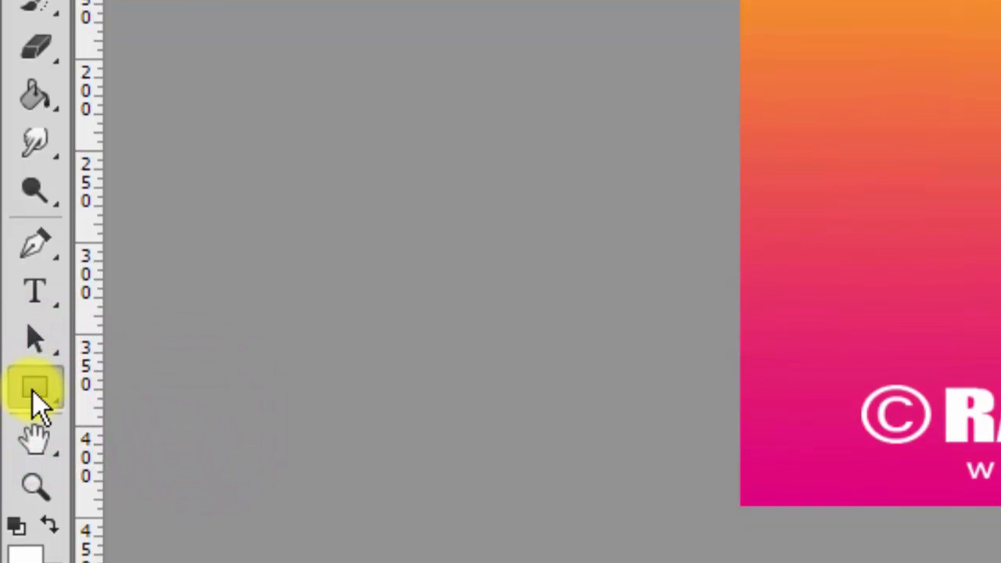
click(34, 414)
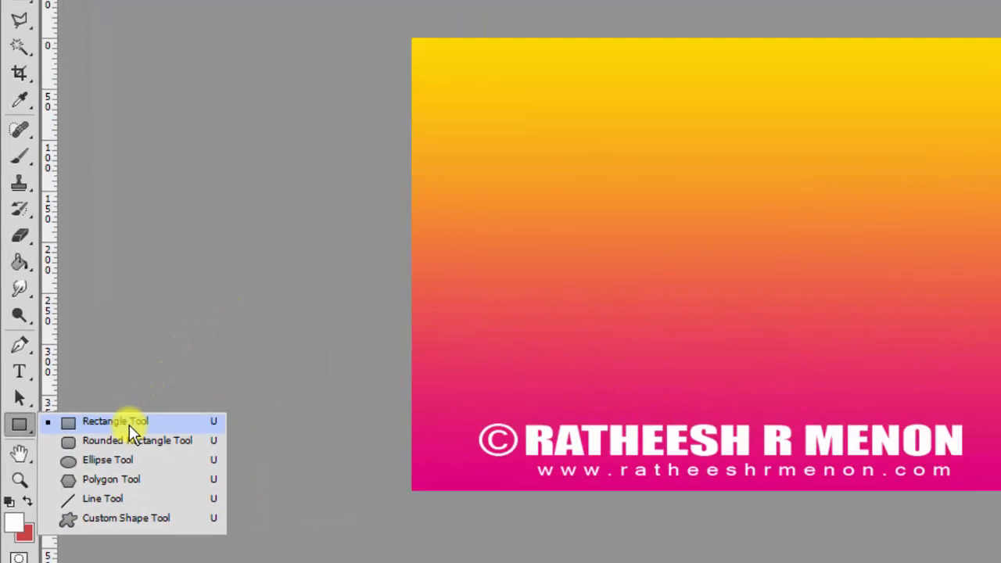
click(129, 425)
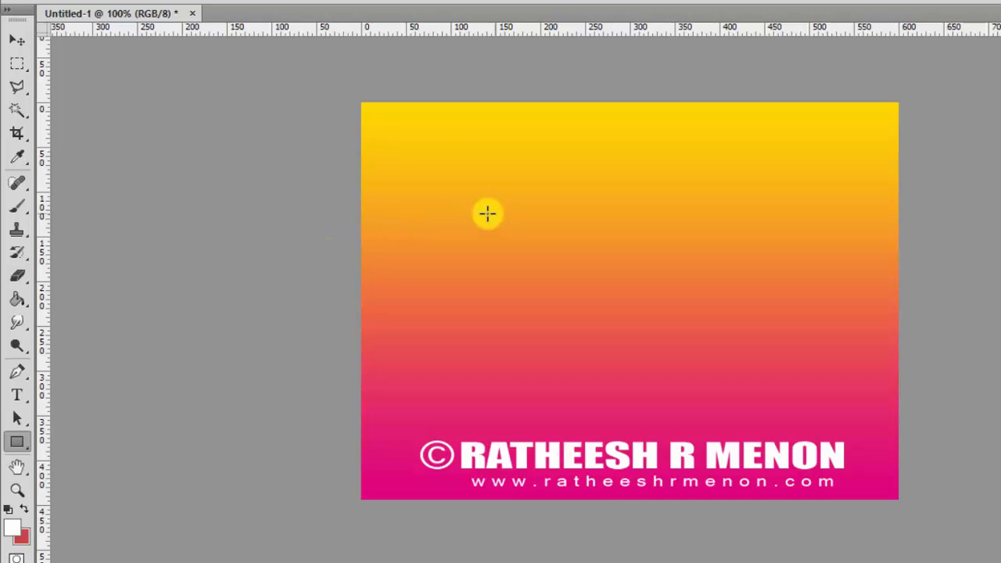
drag(387, 195, 504, 241)
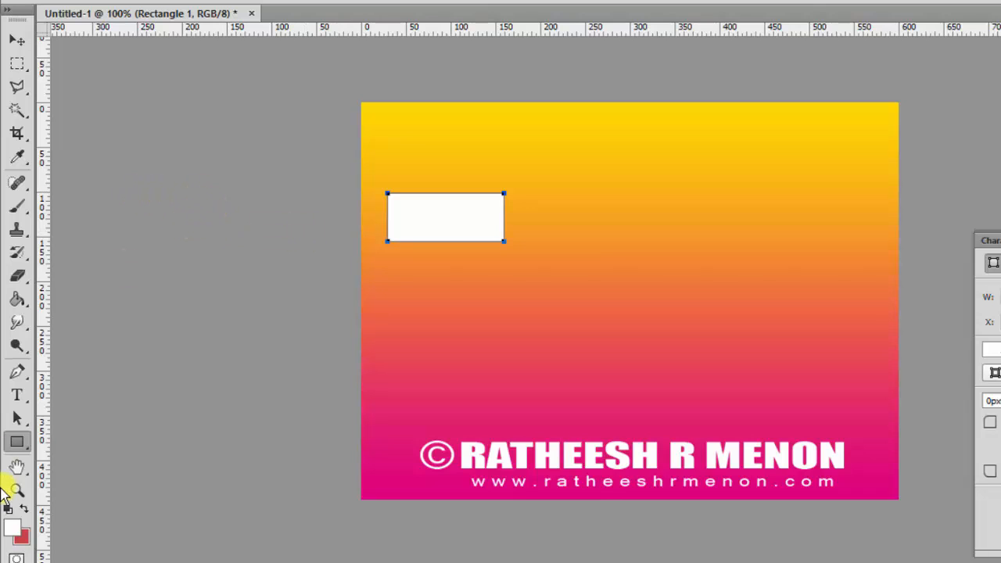
Draw a white rounded rectangle just below the first rectangle.
right_click(17, 442)
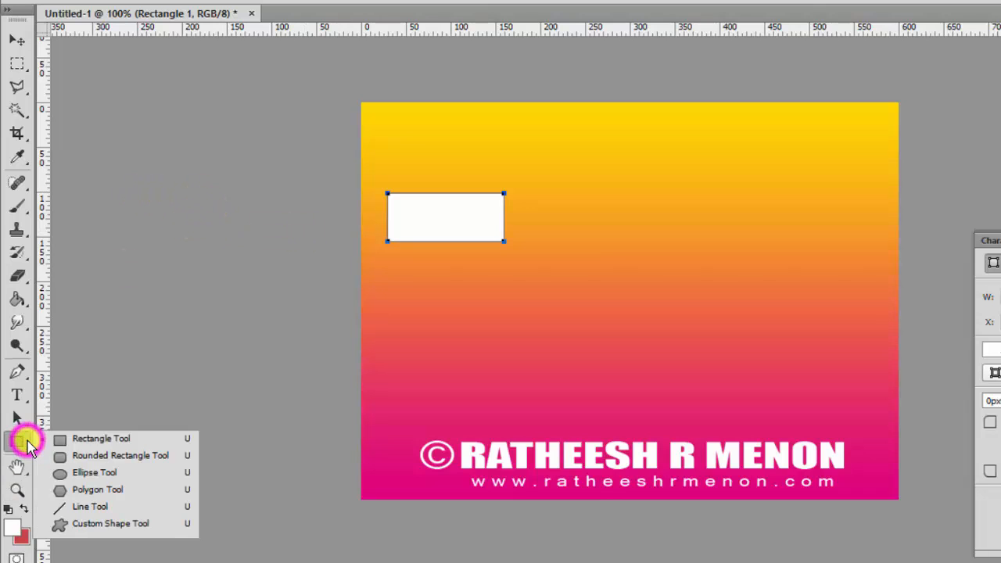
click(128, 457)
drag(388, 269, 509, 315)
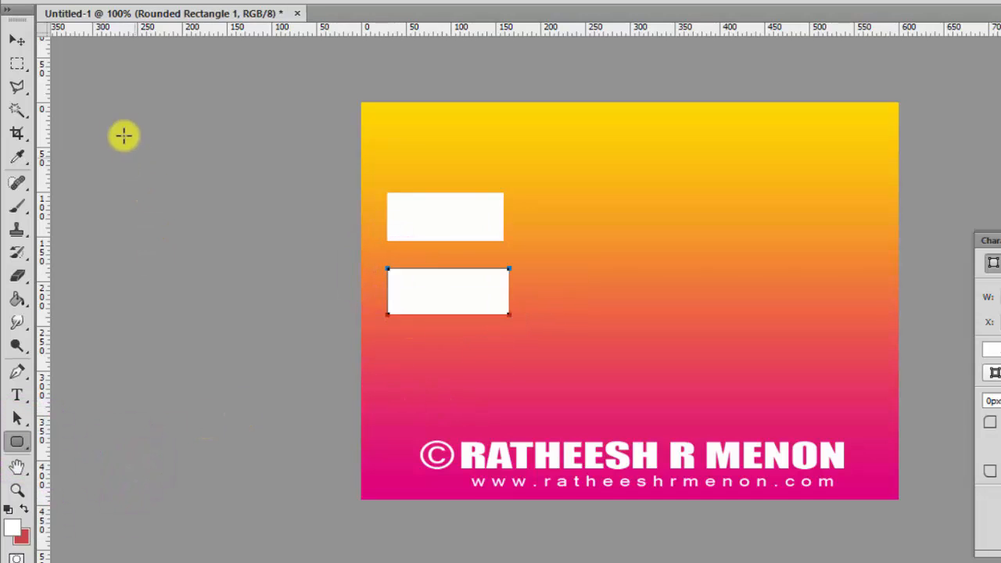
Draw a white ellipse below the rounded rectangle.
click(18, 39)
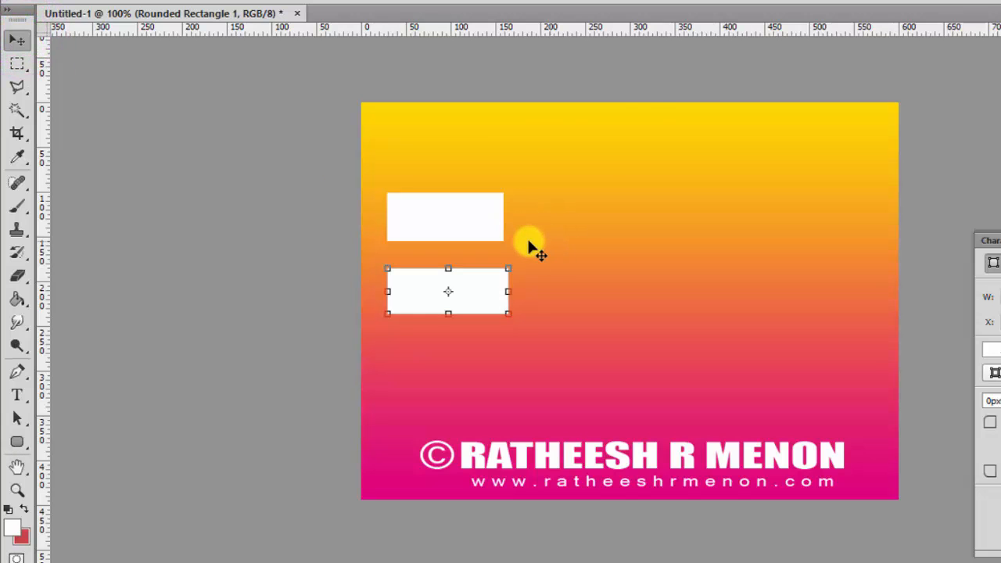
click(28, 453)
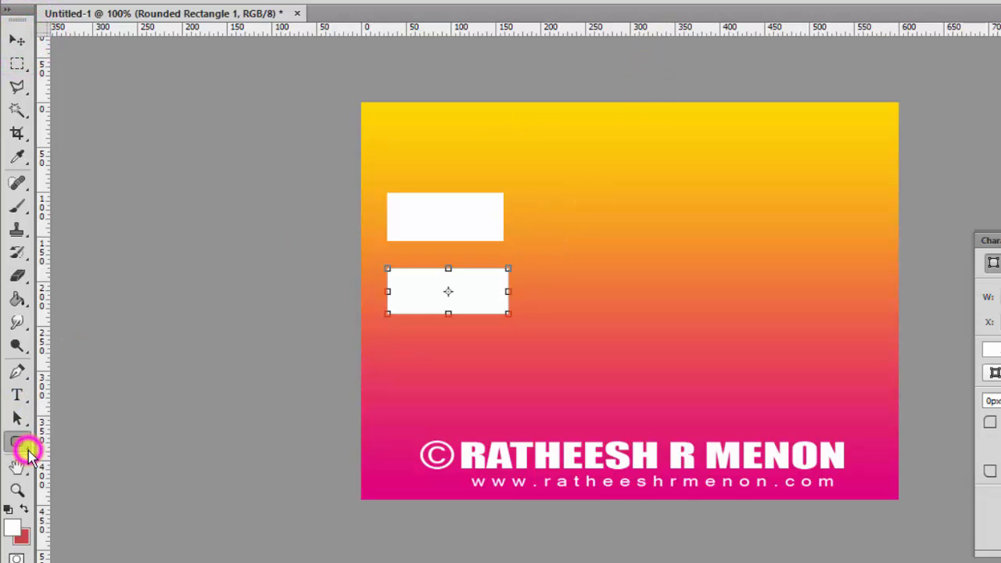
click(102, 475)
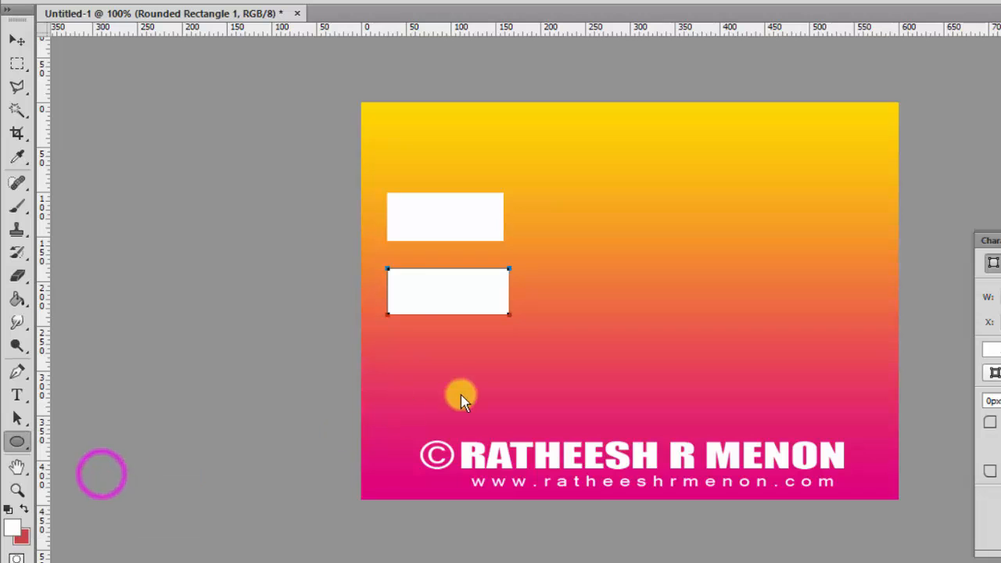
drag(390, 331, 505, 391)
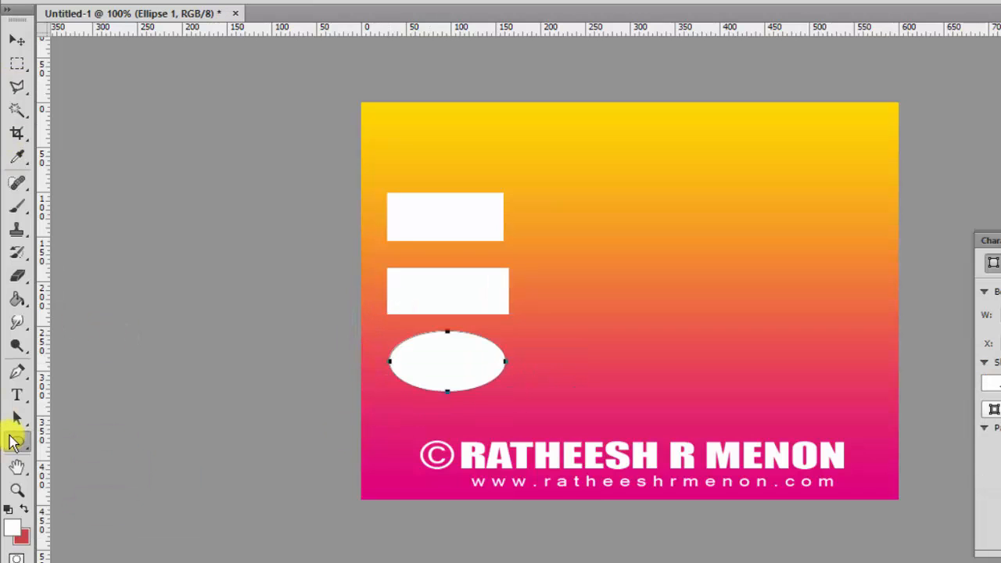
click(16, 441)
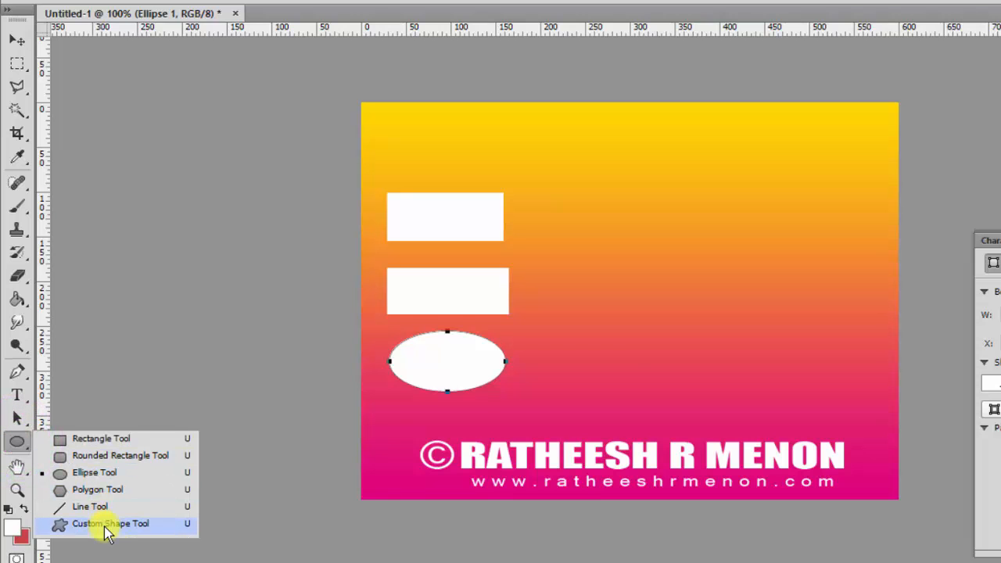
Draw a white heart custom shape to the right of the stacked shapes.
click(105, 524)
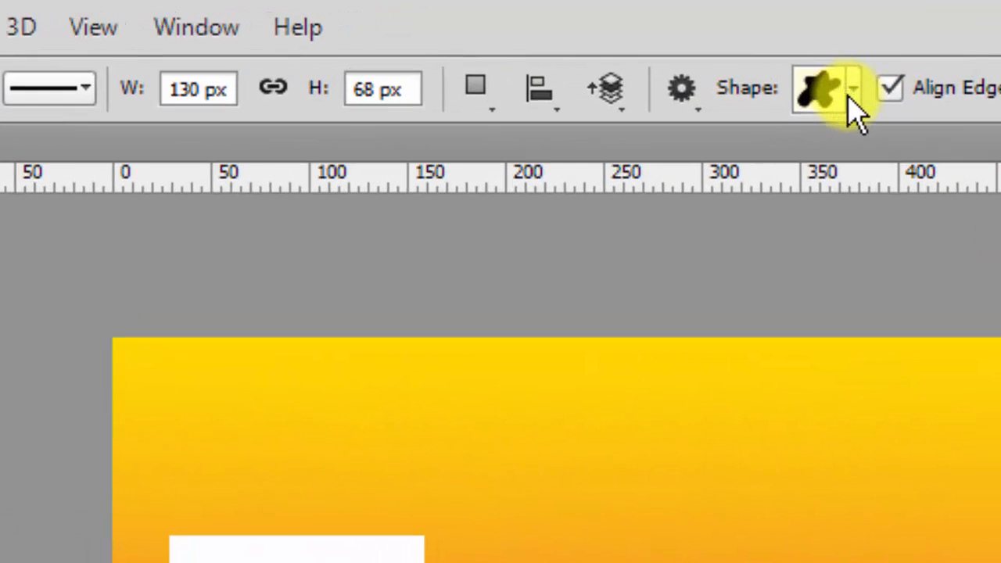
click(853, 90)
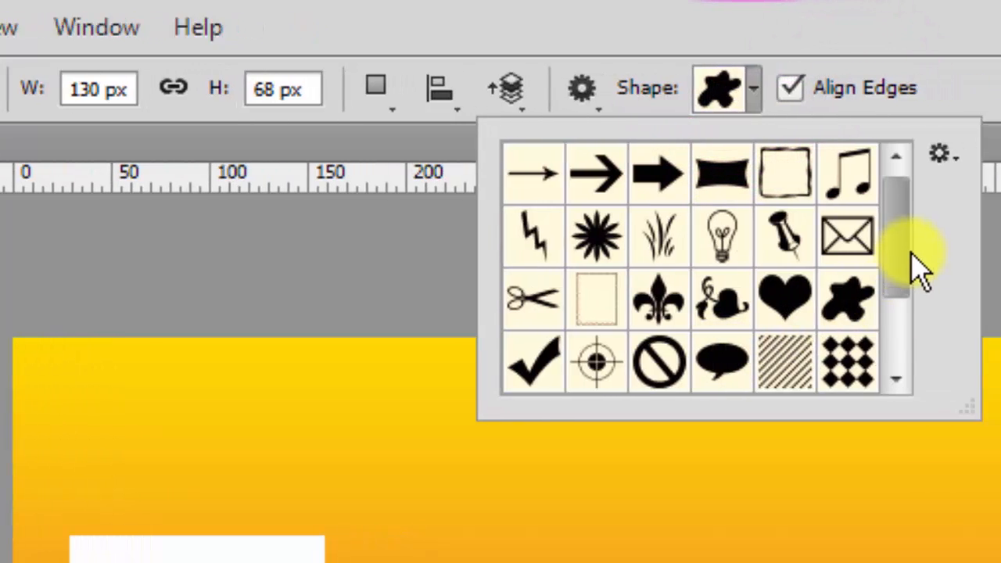
drag(897, 264, 886, 230)
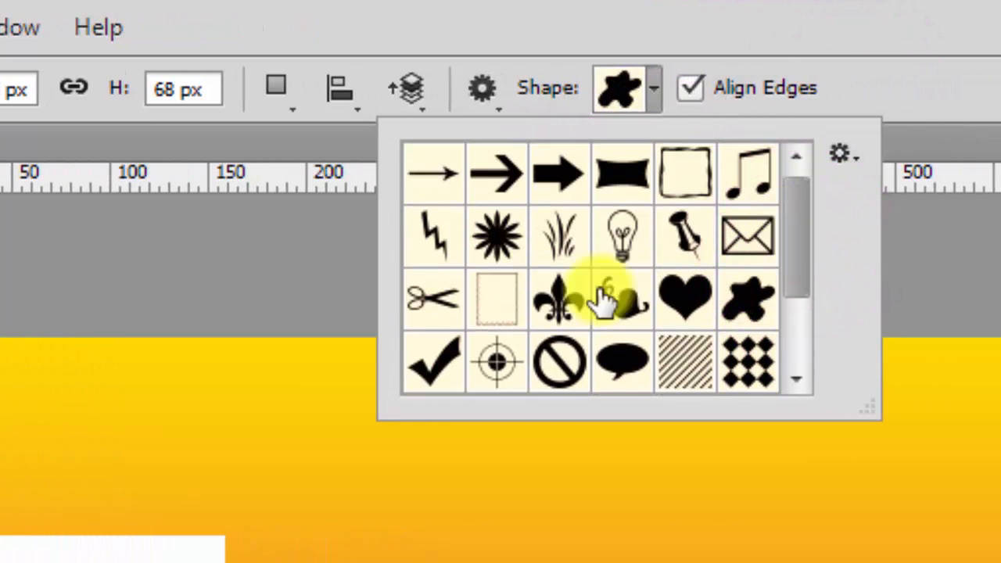
click(679, 300)
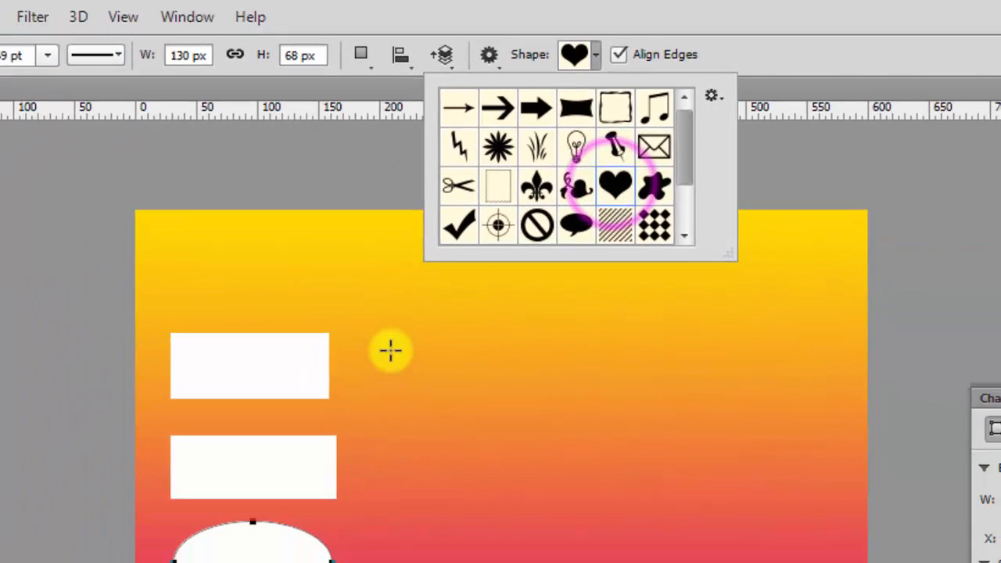
drag(320, 552, 509, 562)
drag(506, 429, 548, 431)
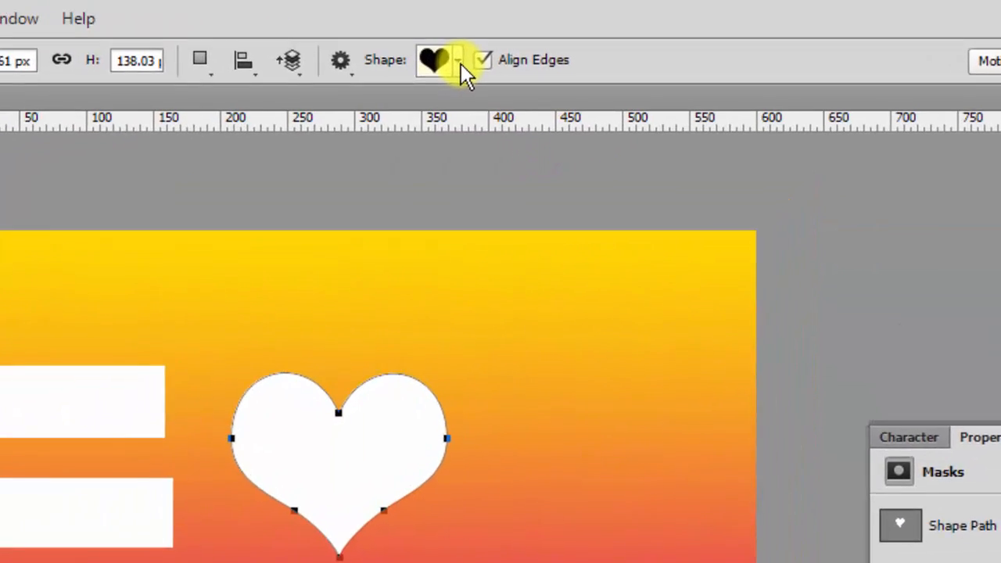
click(581, 47)
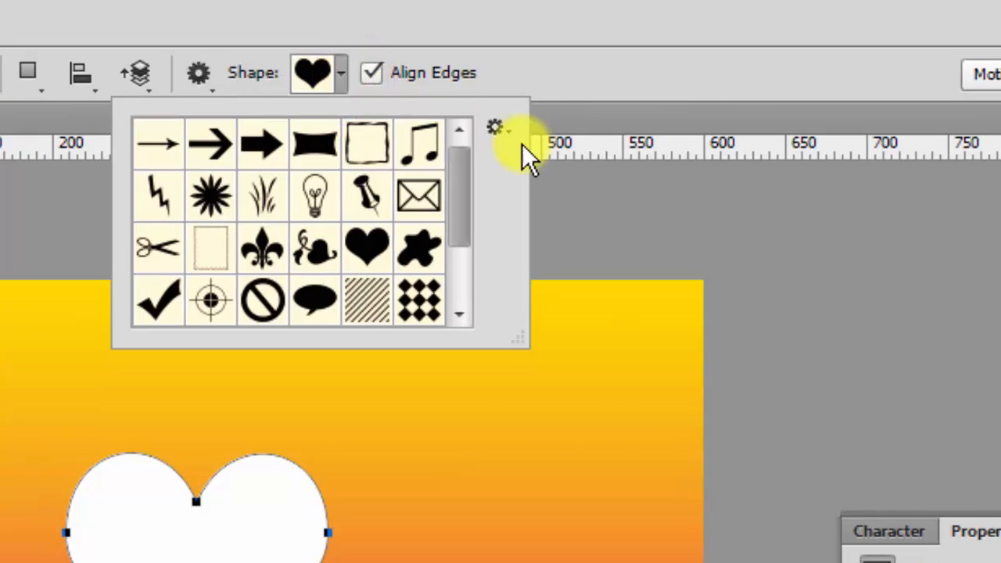
click(499, 129)
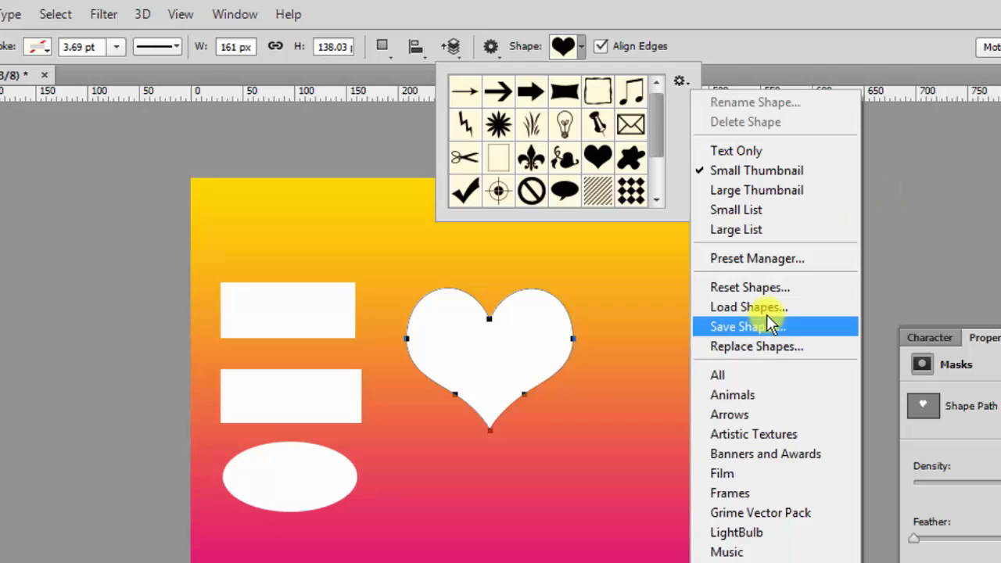
Cancel loading a shape file and choose the Film shape set from the Shape picker menu.
click(766, 314)
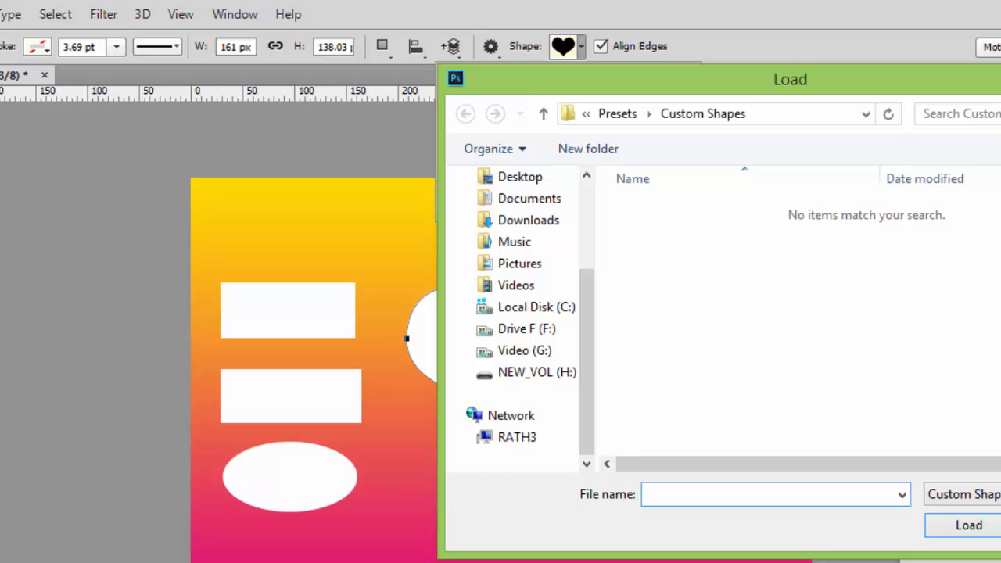
click(1000, 526)
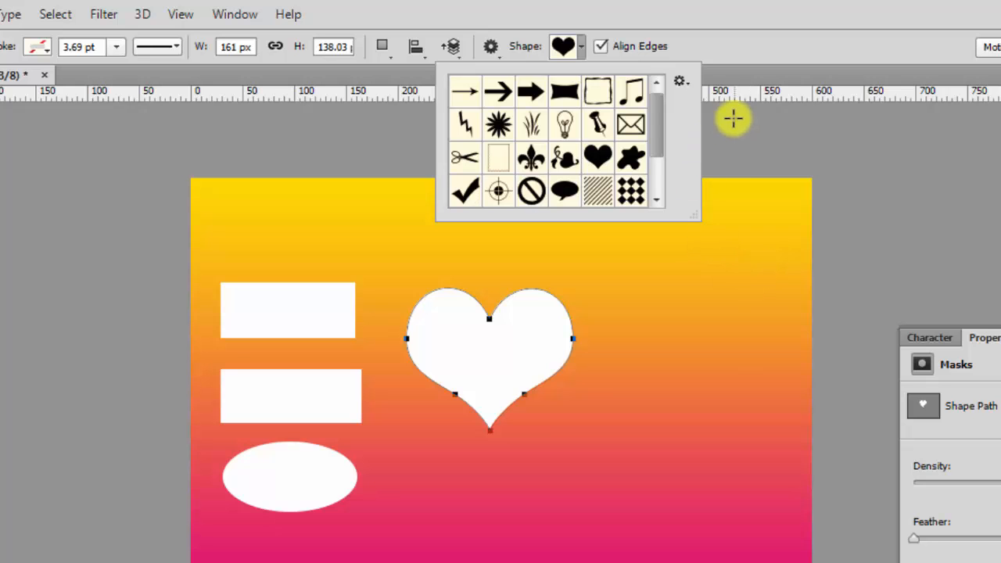
click(657, 127)
drag(658, 131, 682, 99)
click(680, 82)
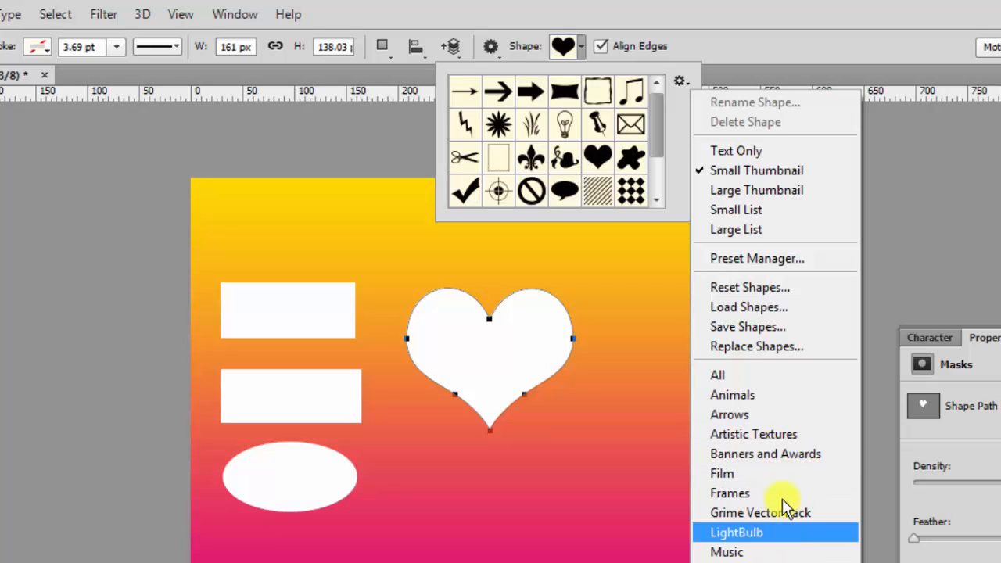
click(779, 474)
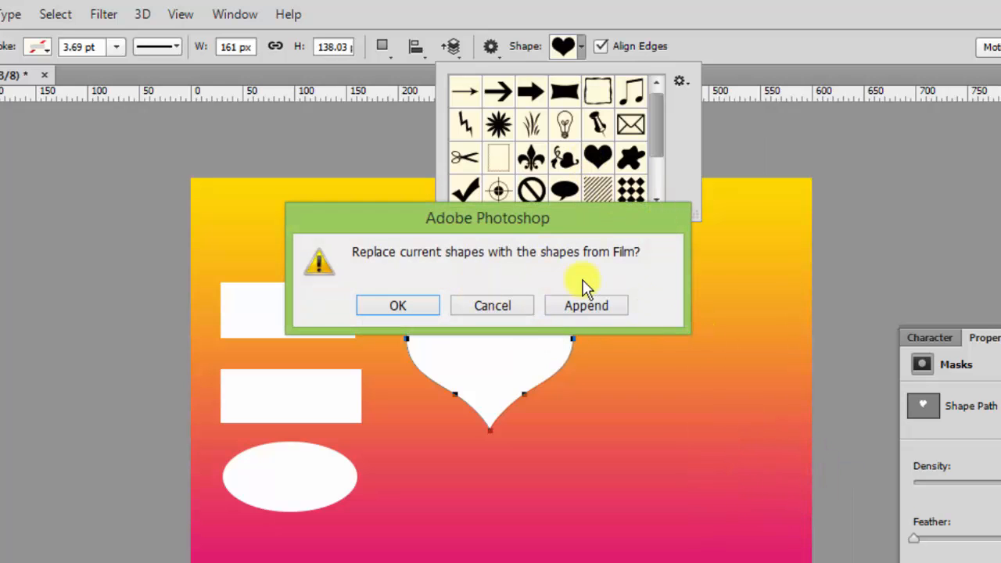
Replace the custom shapes with the Film set and draw a film-strip frame below the heart.
click(416, 306)
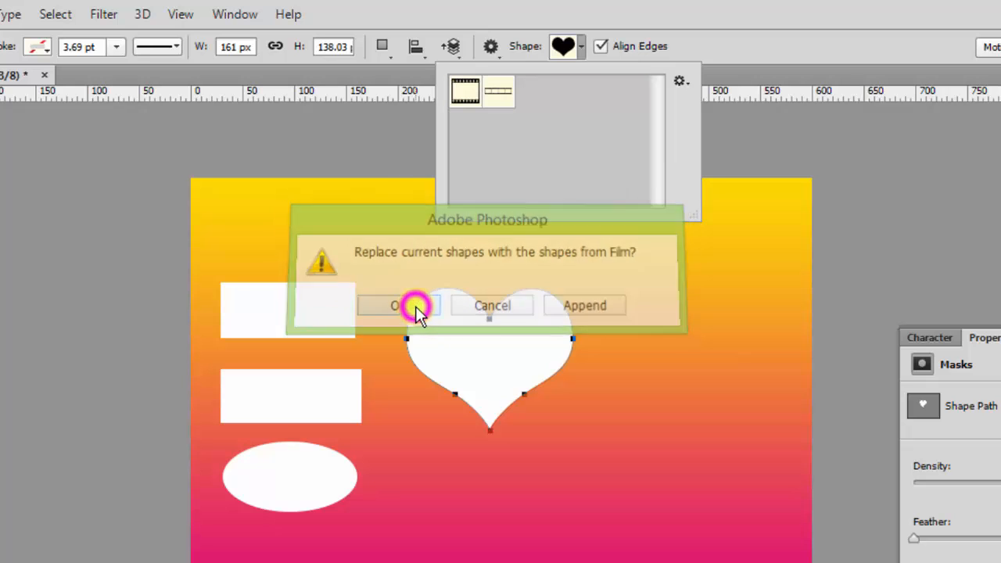
click(461, 94)
mouse_move(401, 449)
mouse_down()
mouse_move(423, 503)
mouse_move(637, 510)
mouse_up()
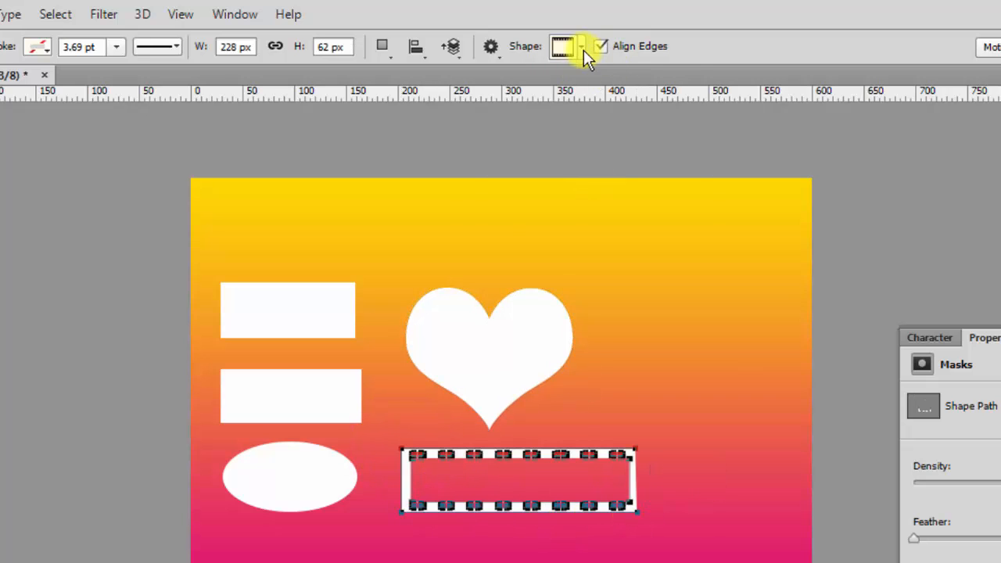
Load the Frames shape set, draw a jagged frame, and move it up and to the right.
click(583, 48)
click(678, 82)
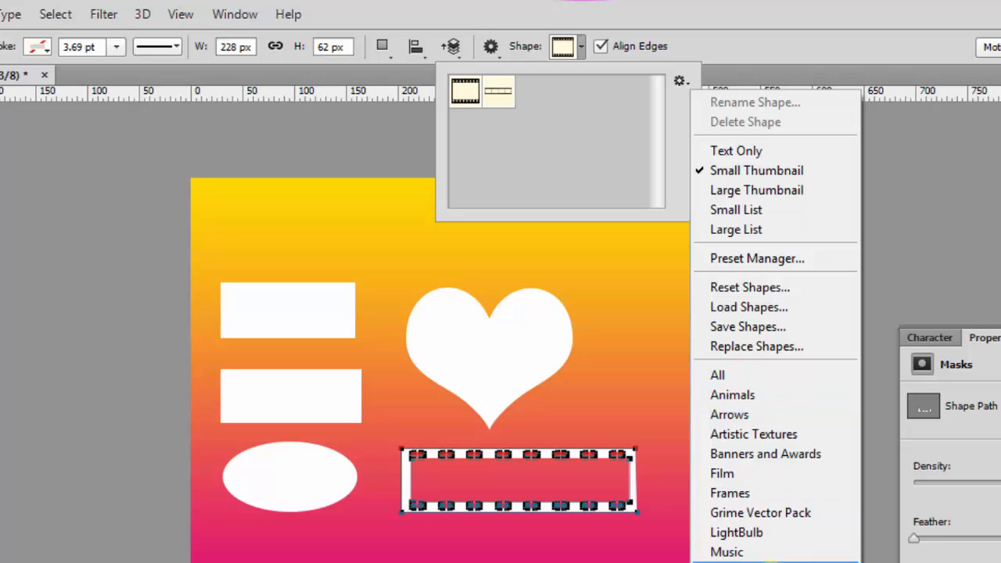
click(758, 494)
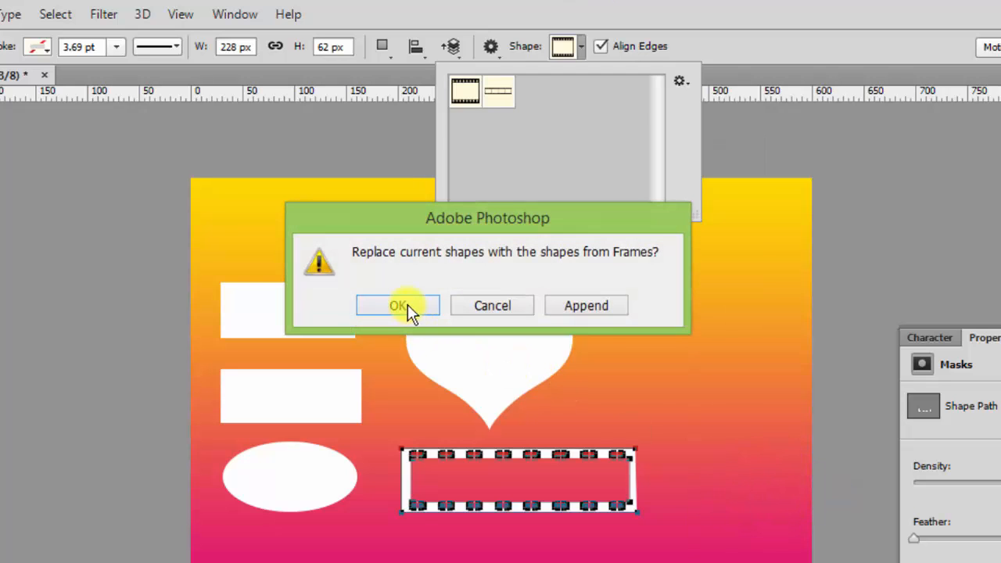
click(403, 305)
click(498, 121)
mouse_move(364, 220)
mouse_down()
mouse_move(396, 271)
mouse_move(635, 454)
mouse_move(648, 479)
mouse_up()
key(v)
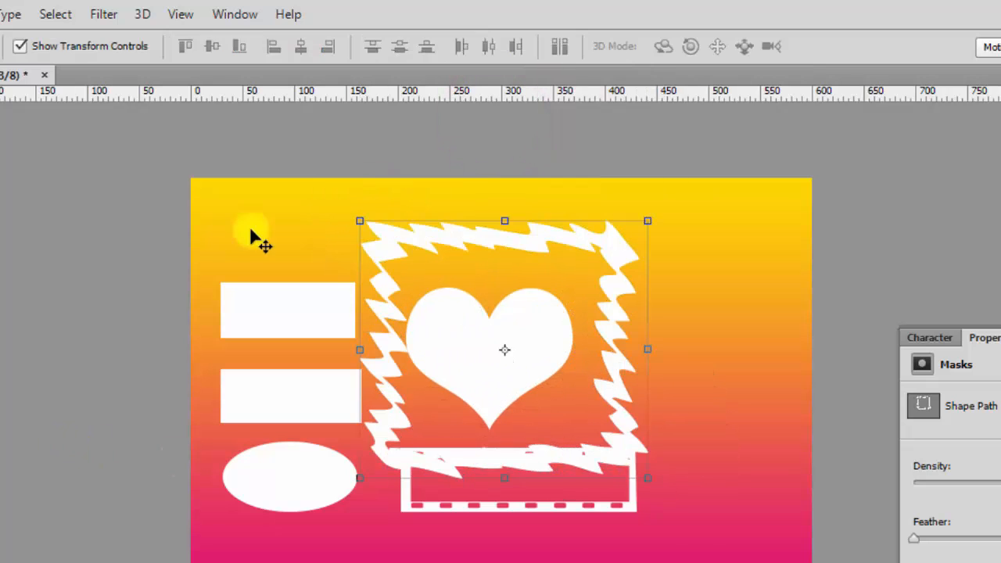
mouse_move(383, 268)
mouse_down()
mouse_move(431, 264)
mouse_move(405, 264)
mouse_move(398, 251)
mouse_move(373, 259)
mouse_move(376, 286)
mouse_up()
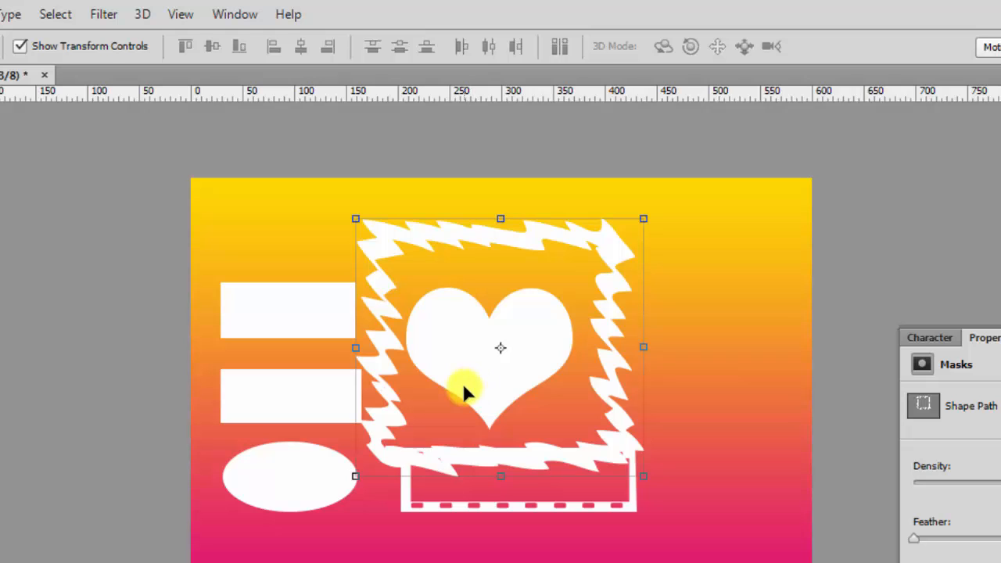
mouse_move(383, 342)
mouse_down()
mouse_move(365, 353)
mouse_move(492, 313)
mouse_move(454, 353)
mouse_move(481, 354)
mouse_up()
Shift the jagged frame left so the heart sits inside it, then select the heart.
click(297, 322)
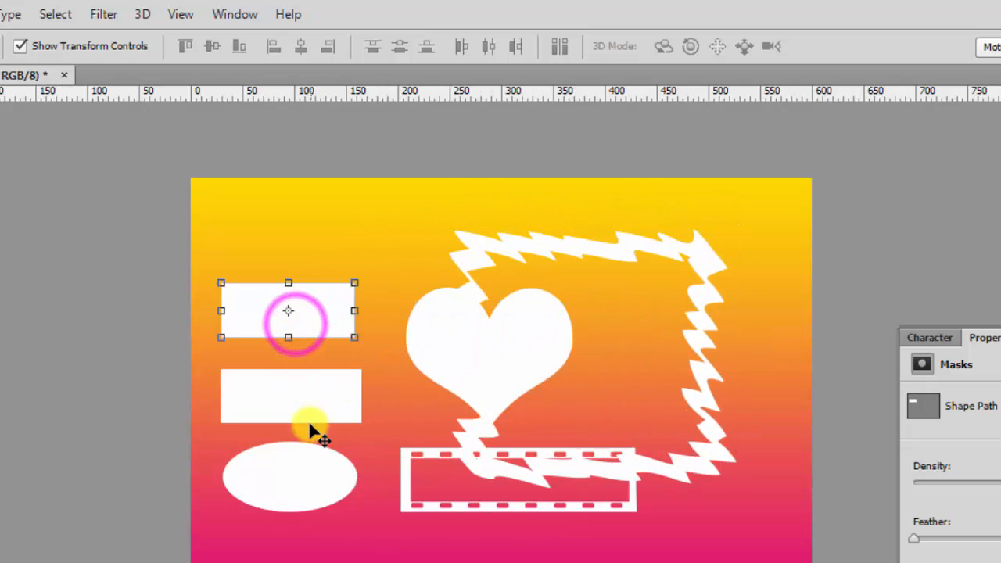
click(302, 401)
click(316, 477)
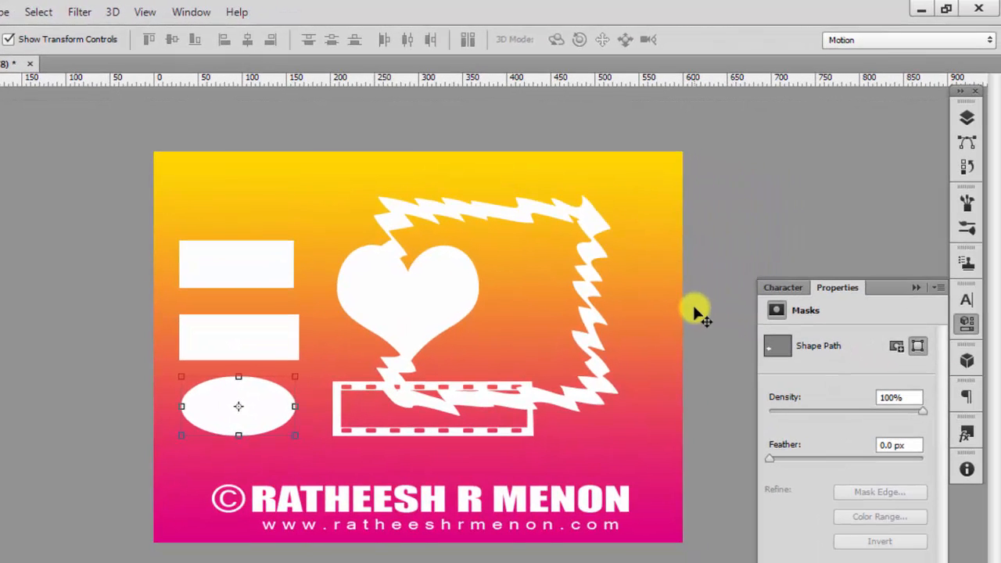
drag(587, 222, 511, 227)
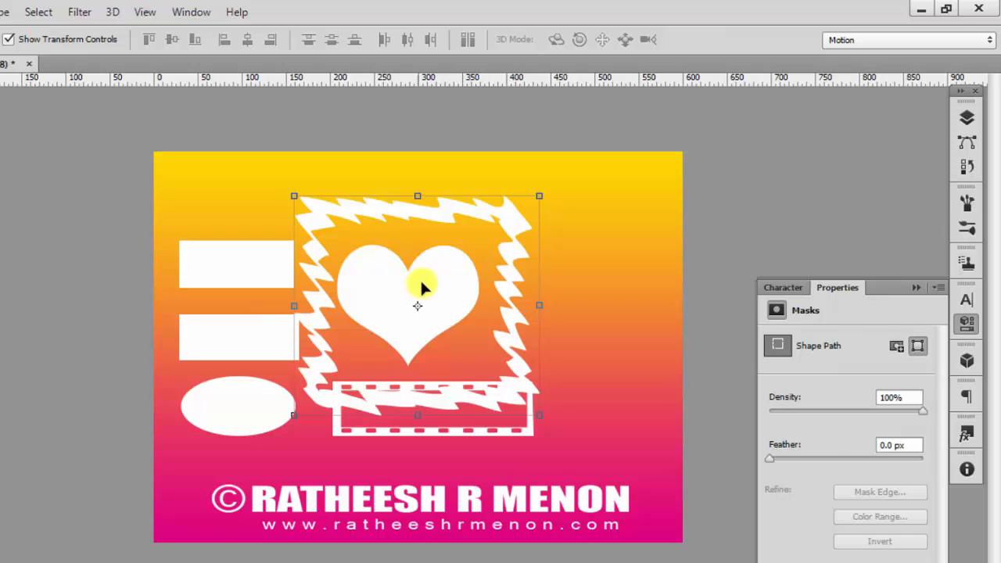
click(452, 281)
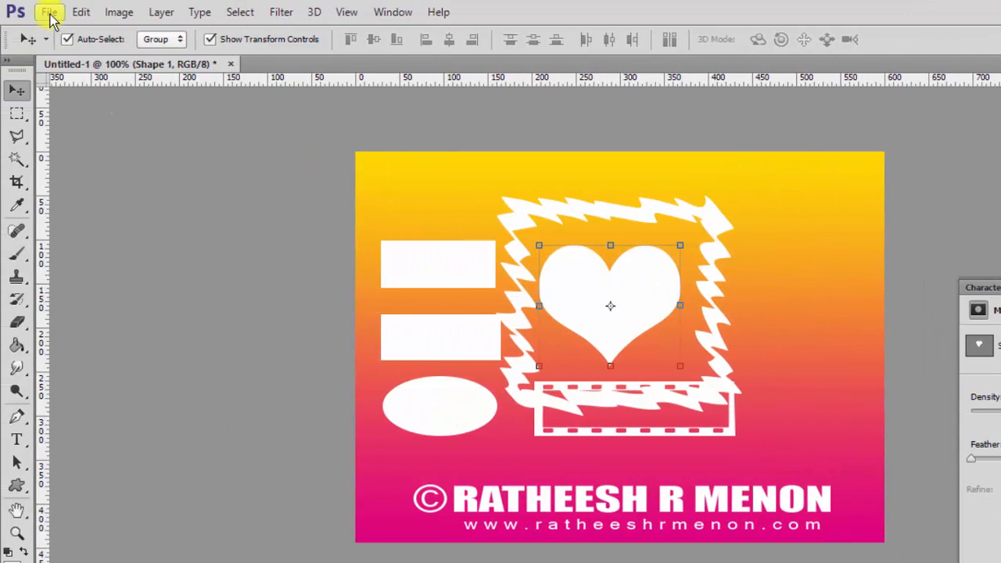
Open the garden portrait photo 1.jpg.
click(50, 14)
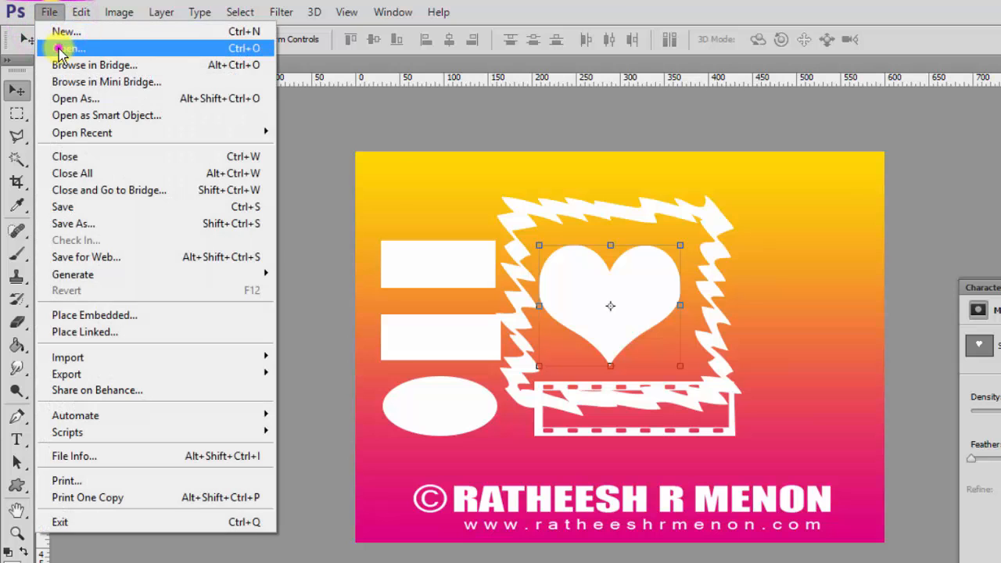
click(58, 45)
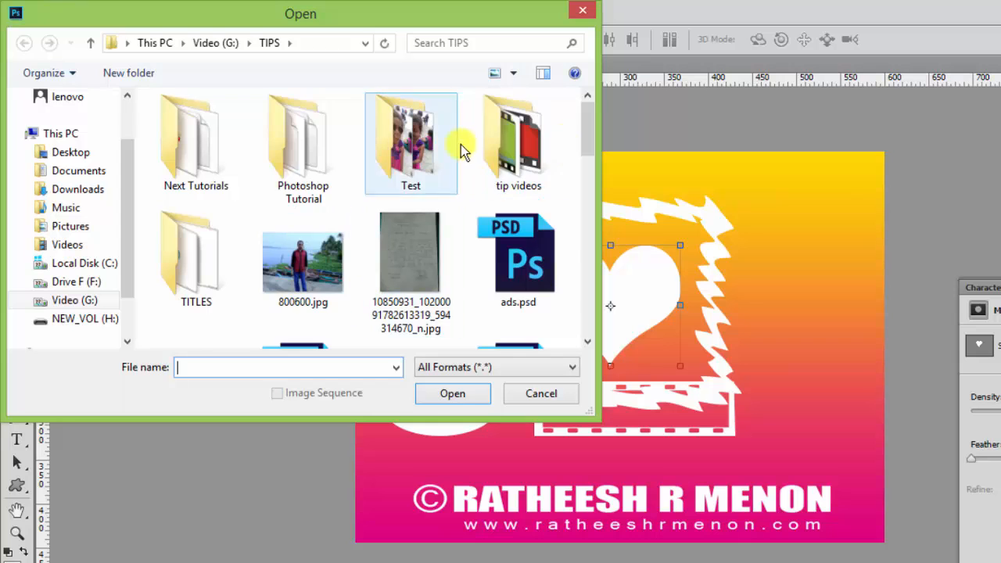
click(479, 283)
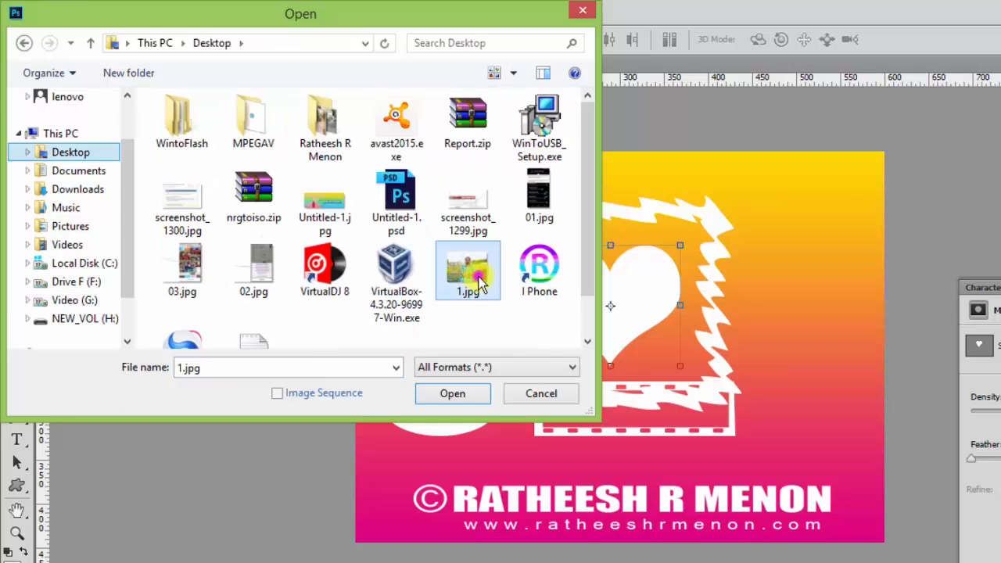
click(453, 394)
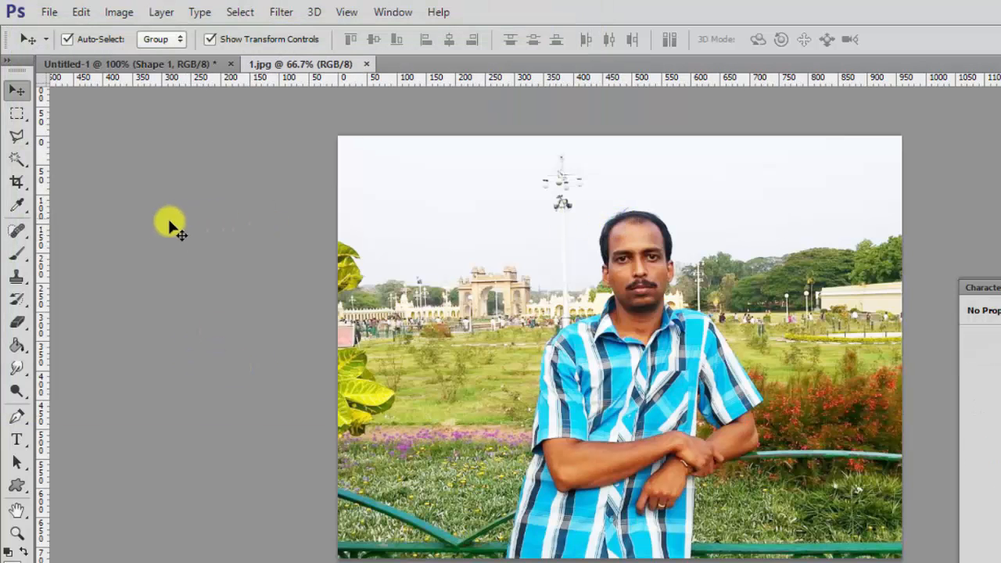
Crop 1.jpg to a tight, nearly square frame around the man's upper body.
click(18, 183)
drag(348, 544, 409, 493)
drag(567, 430, 589, 402)
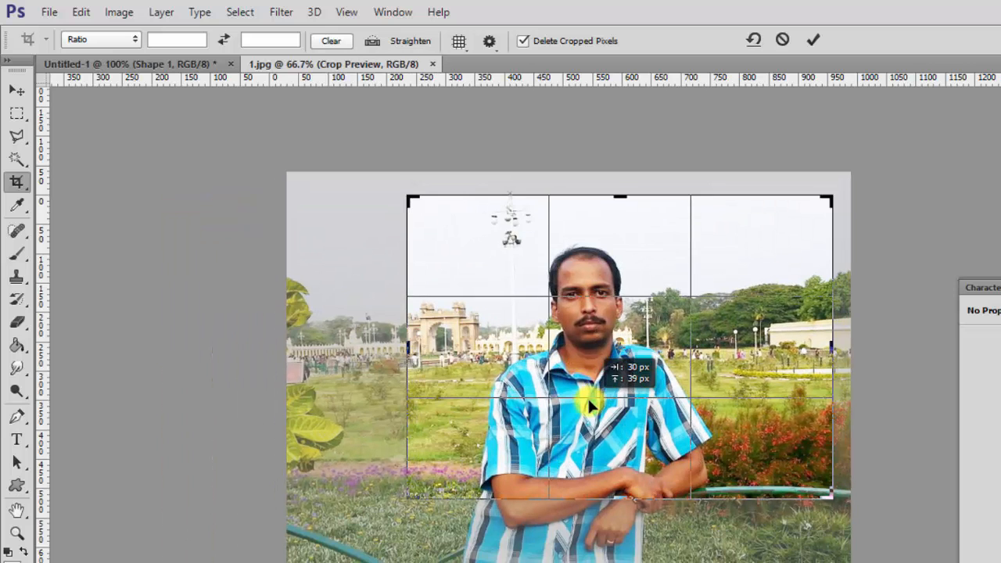
drag(827, 494, 787, 479)
key(Return)
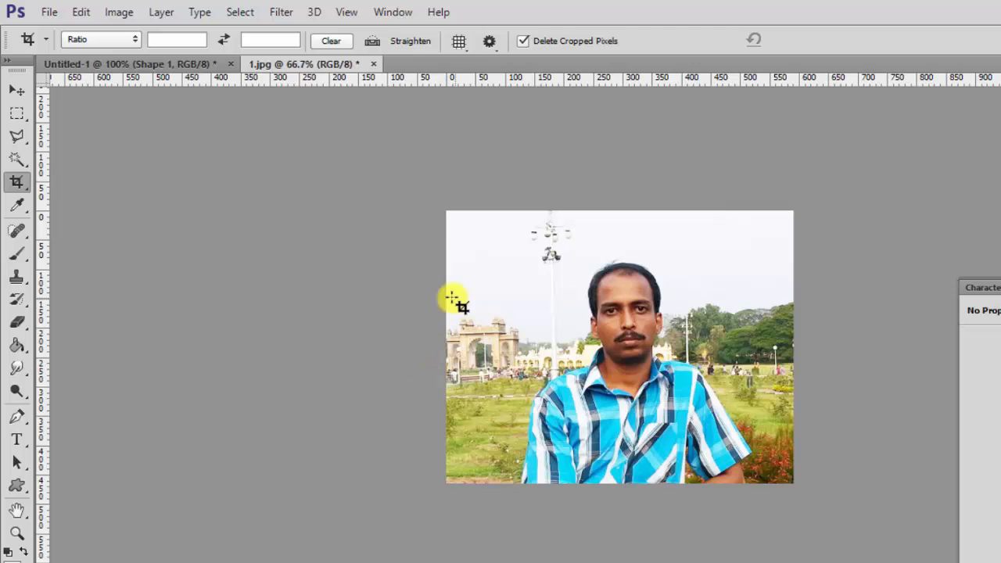
key(ctrl+z)
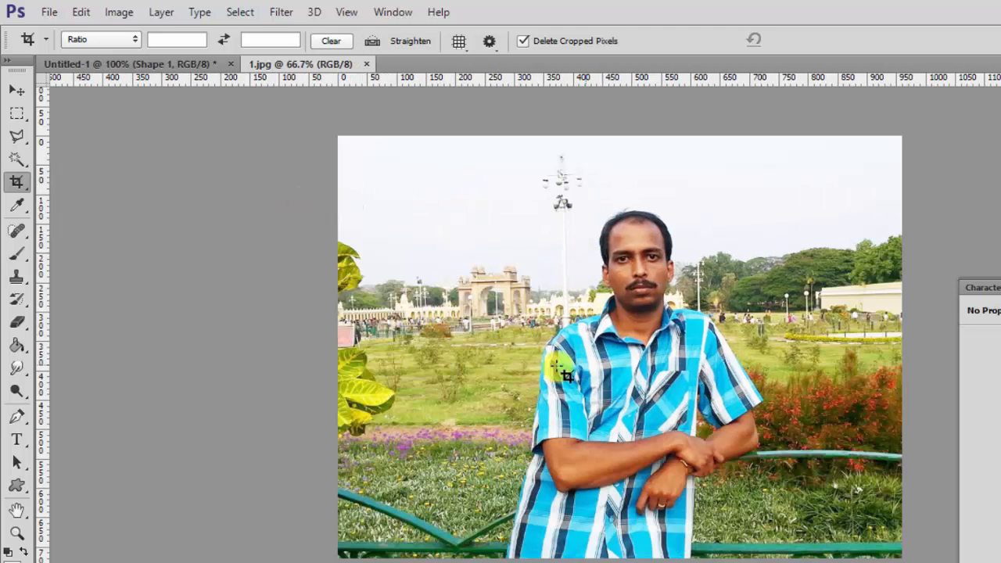
click(139, 64)
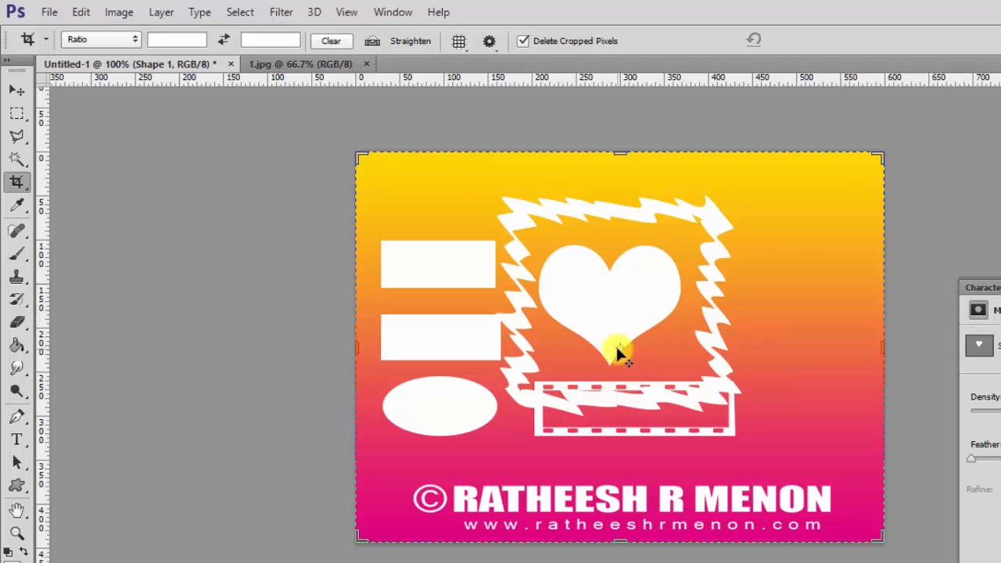
click(300, 66)
drag(514, 190, 767, 444)
key(Return)
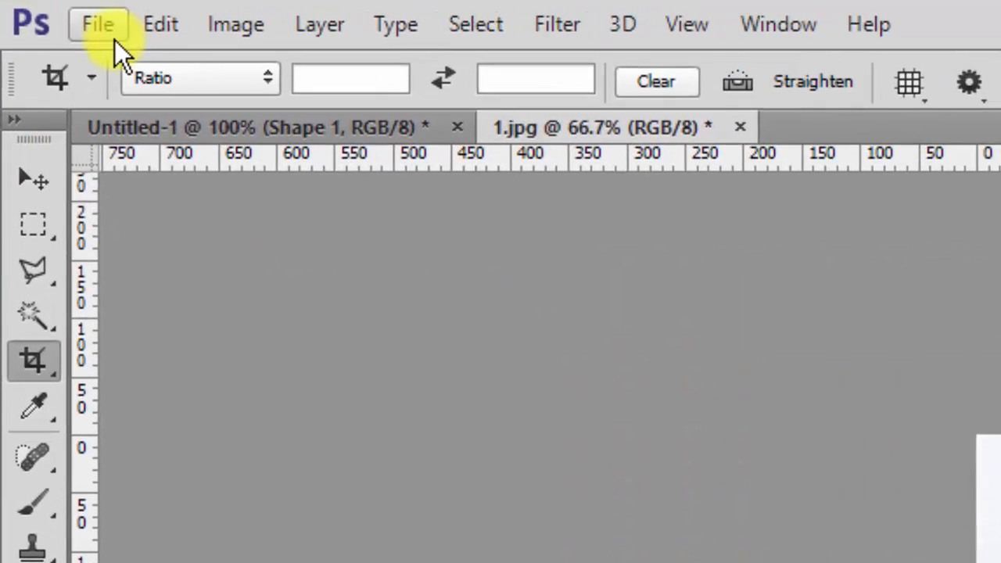
Define the cropped portrait as a pattern named after the person, then return to the card.
click(184, 2)
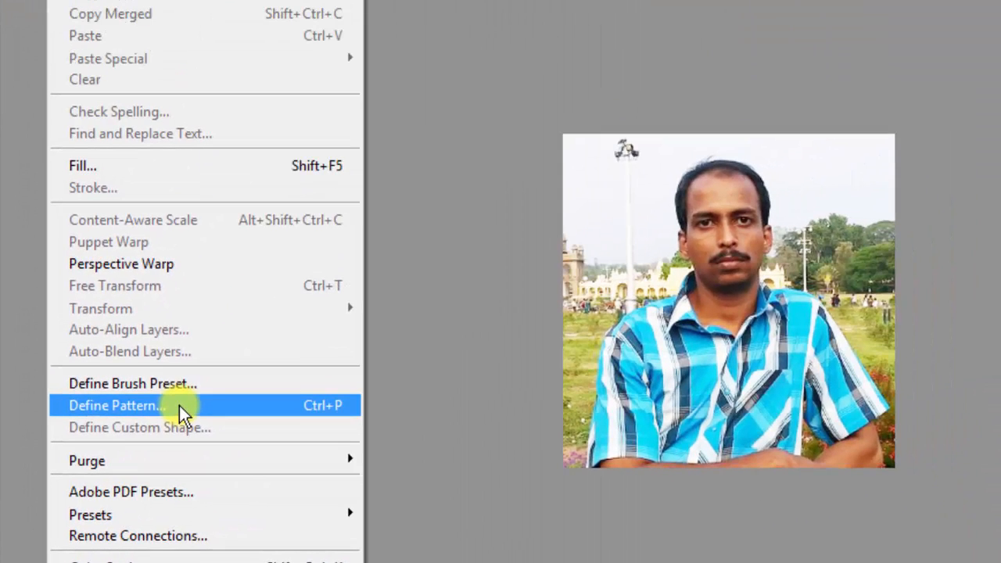
click(180, 405)
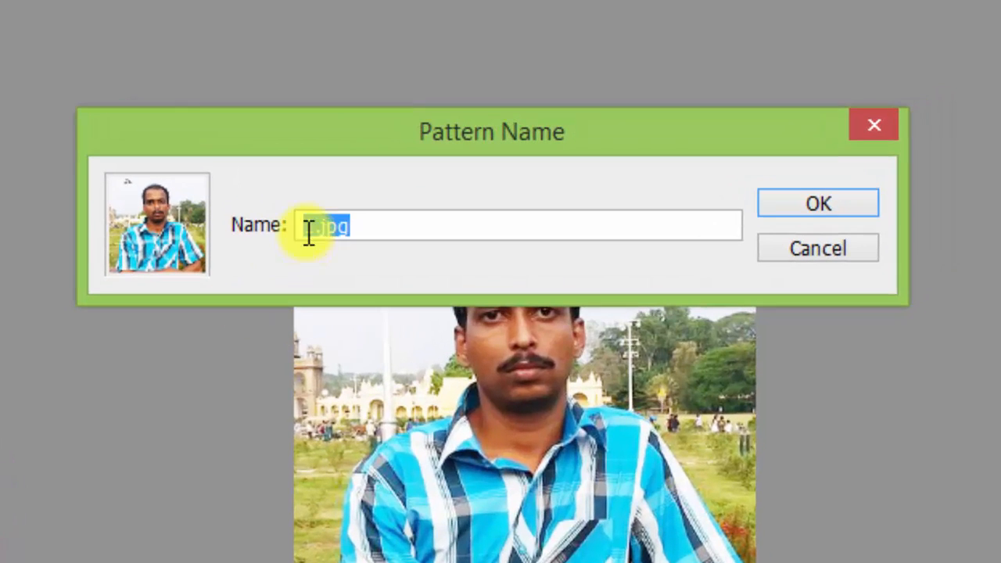
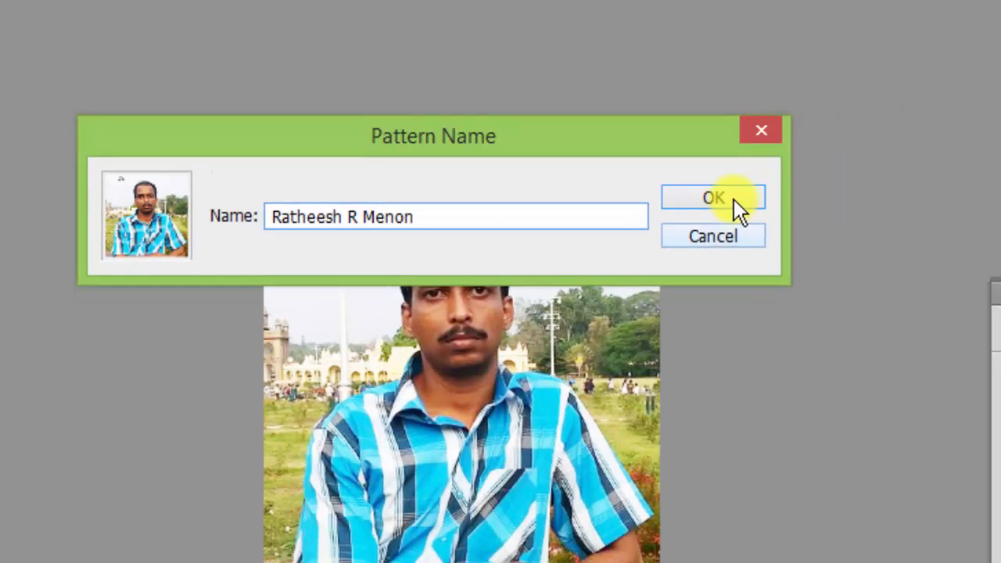
click(819, 203)
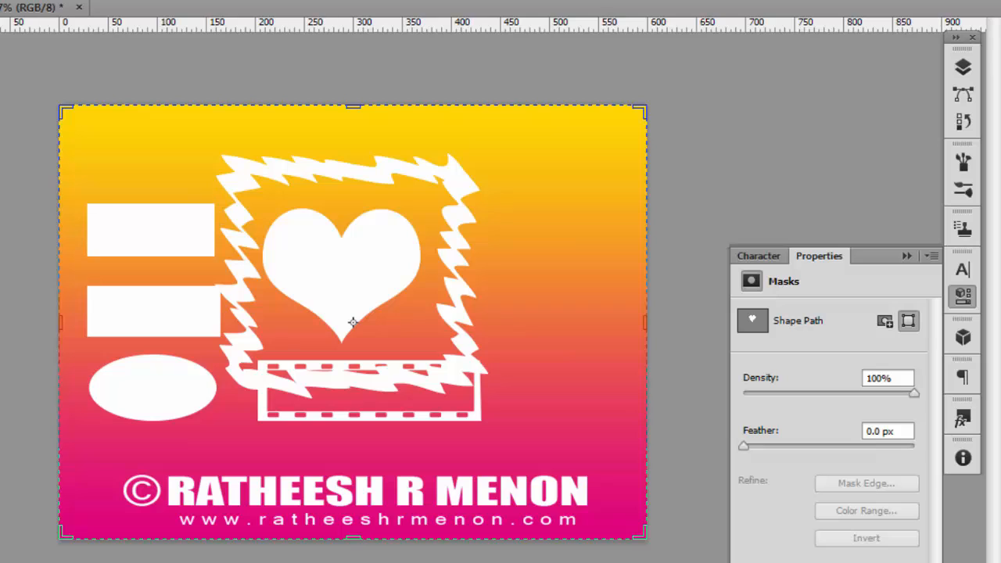
key(v)
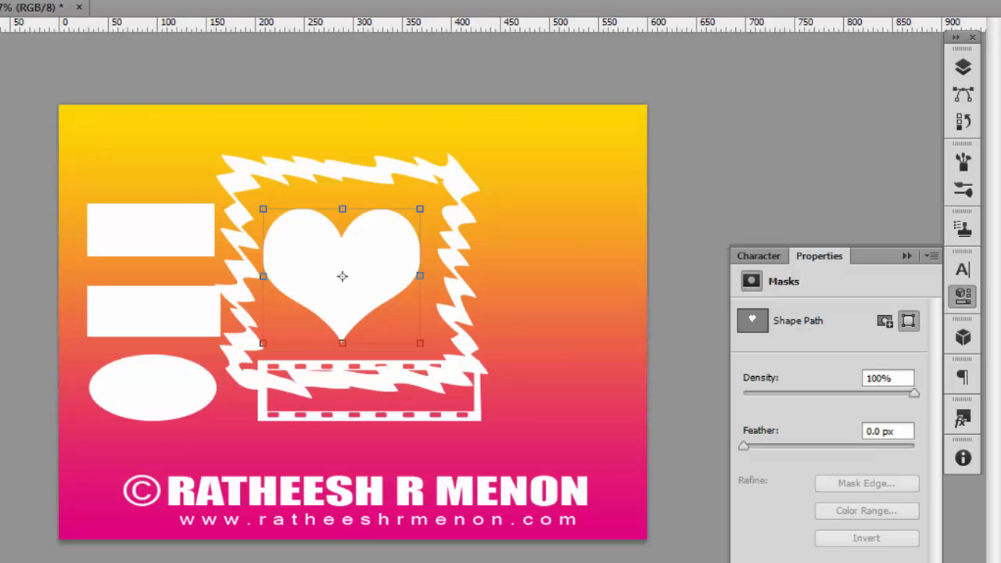
click(372, 259)
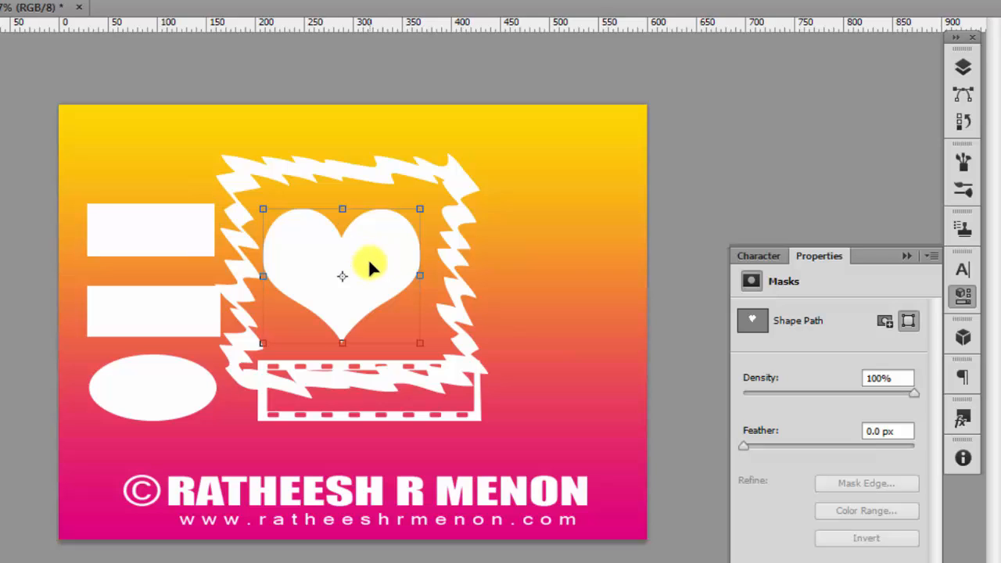
Add a Pattern Overlay style to the heart's Shape 1 layer through Blending Options.
click(964, 69)
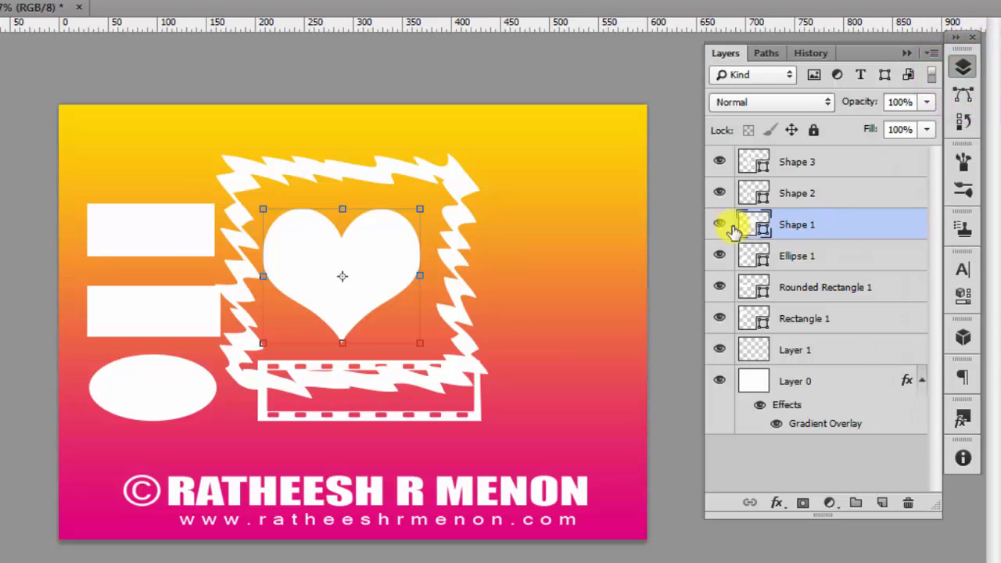
right_click(831, 229)
click(532, 48)
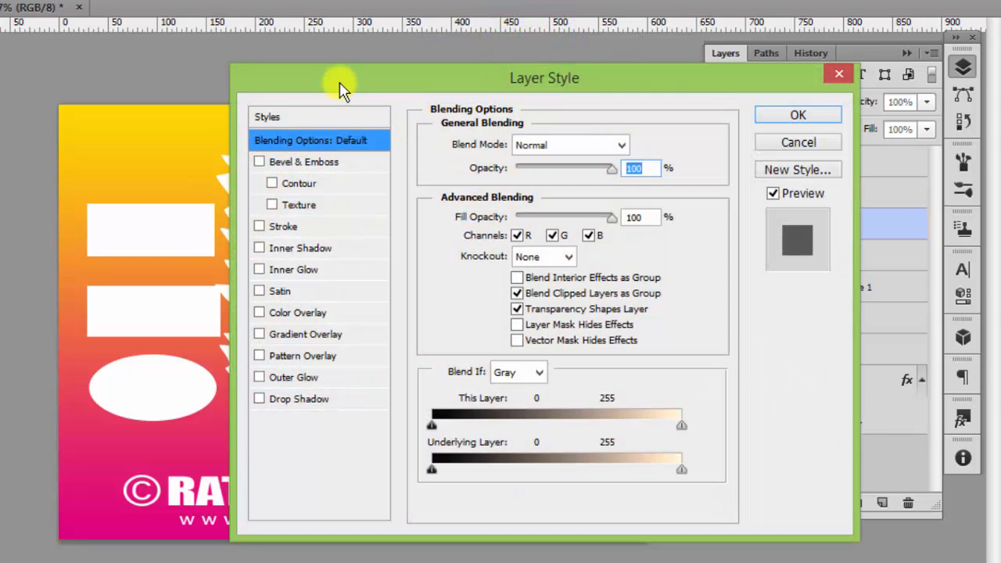
drag(342, 83, 587, 61)
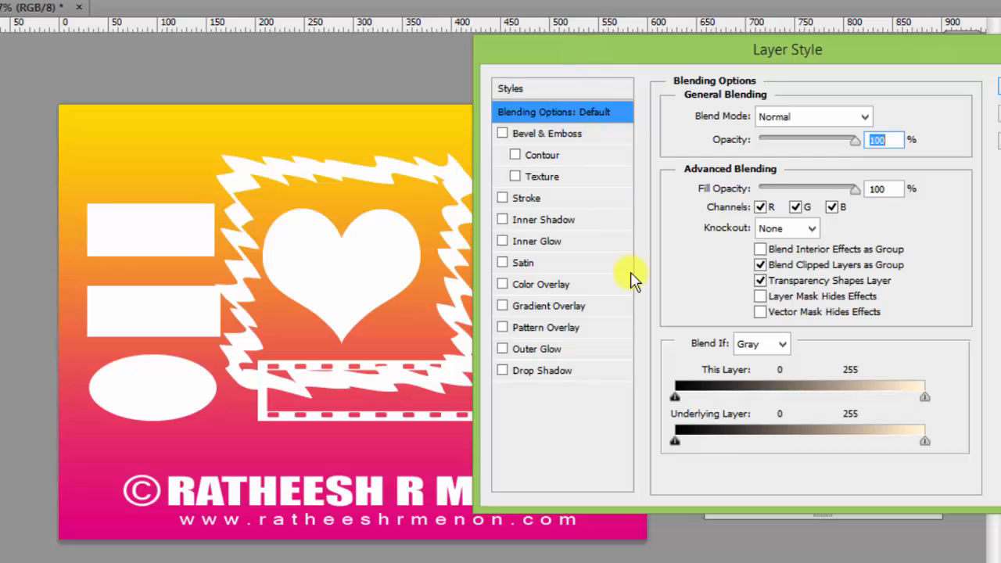
click(504, 329)
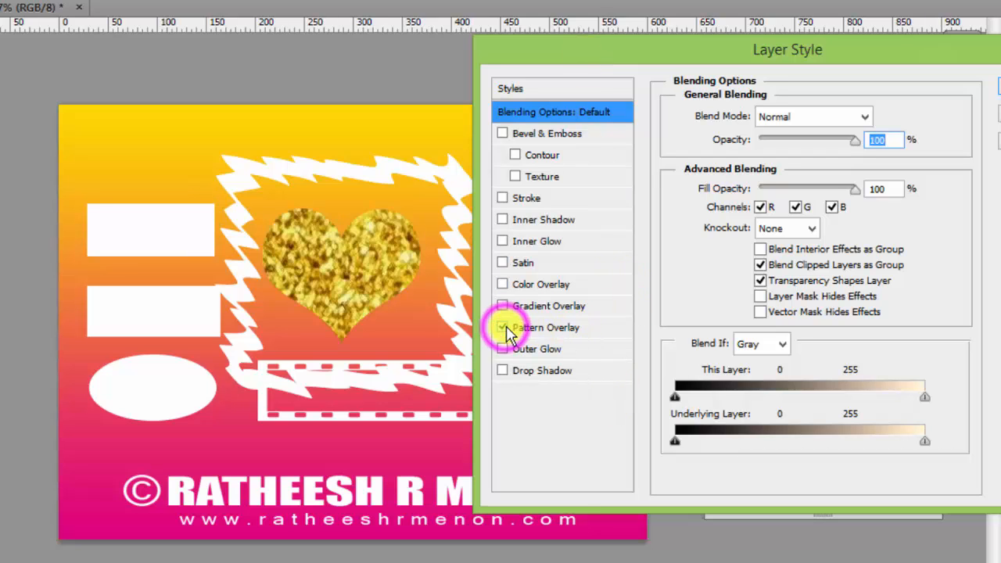
click(553, 330)
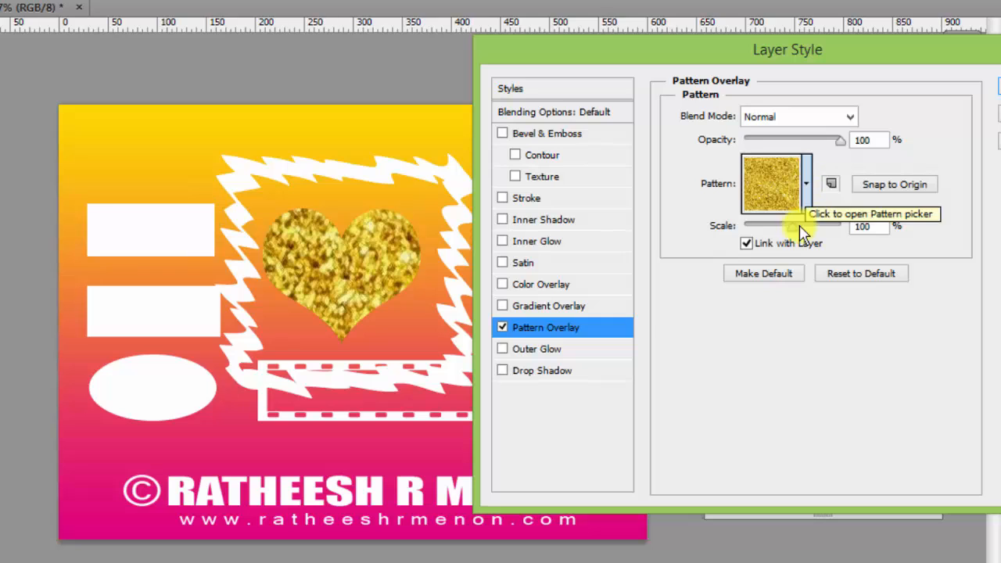
Choose the saved portrait pattern for the overlay and drag it into place inside the heart.
click(809, 186)
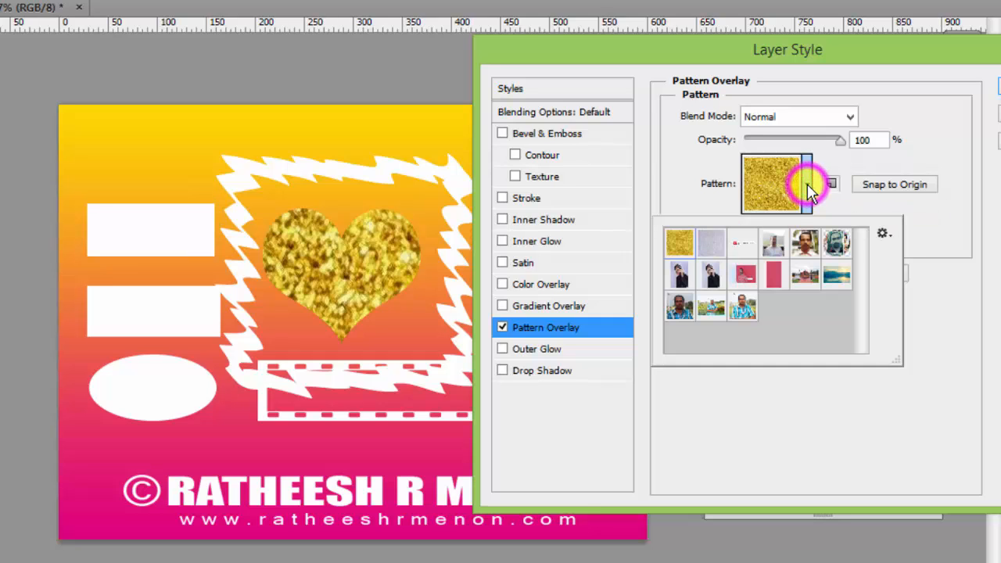
click(745, 310)
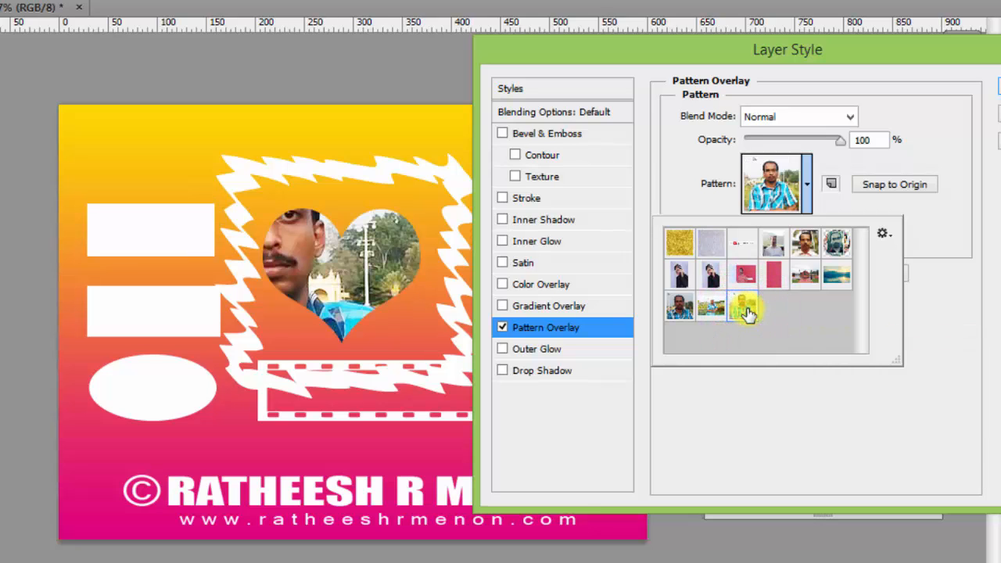
drag(268, 248, 300, 262)
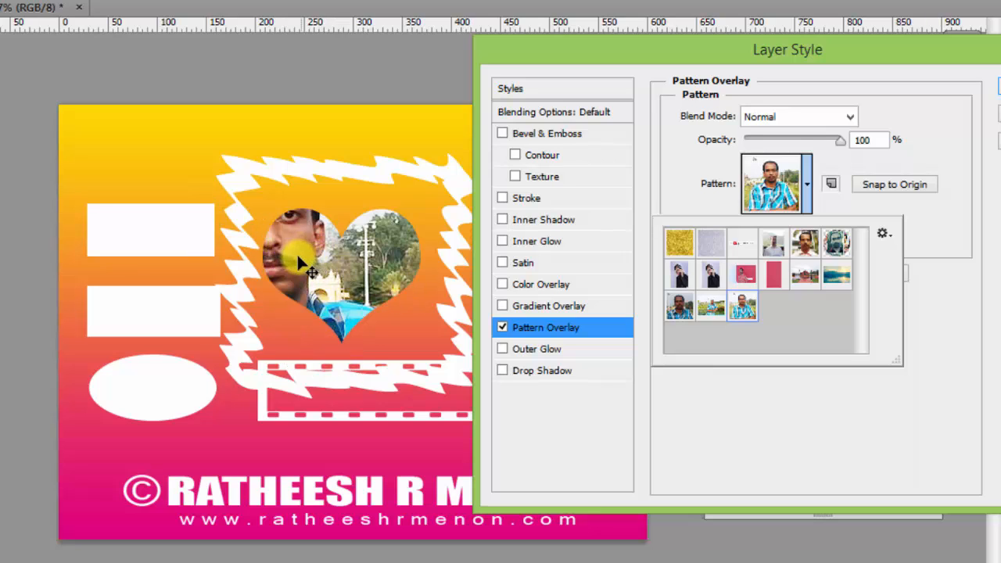
click(287, 246)
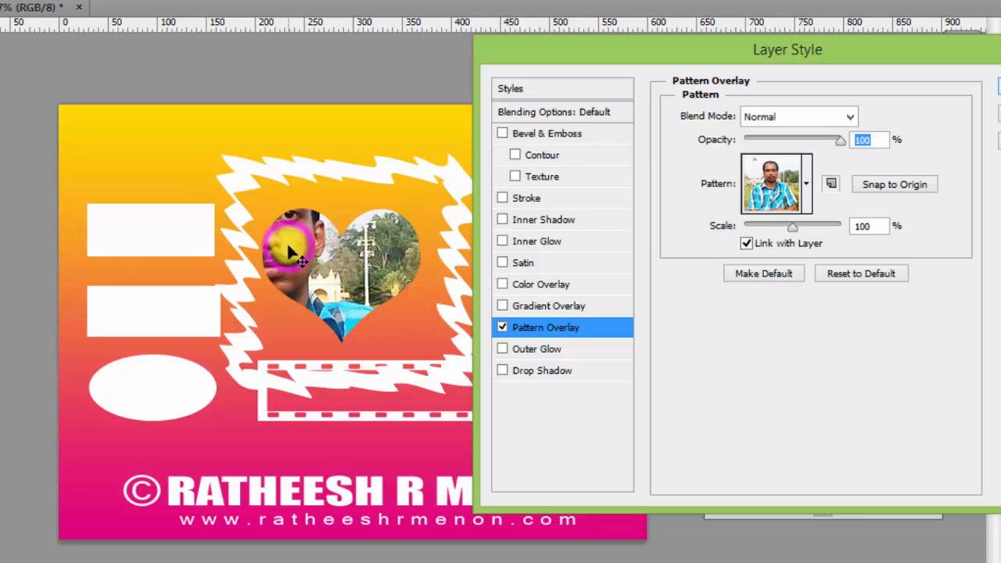
drag(288, 247, 356, 299)
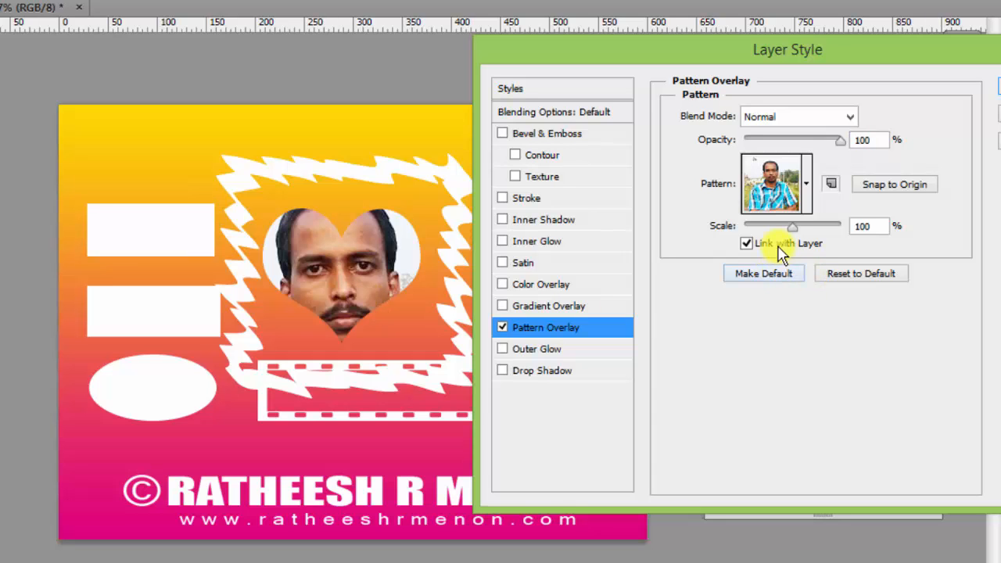
Scale the portrait pattern to 43%, centre the face in the heart, and confirm.
drag(791, 228, 778, 226)
drag(326, 266, 407, 298)
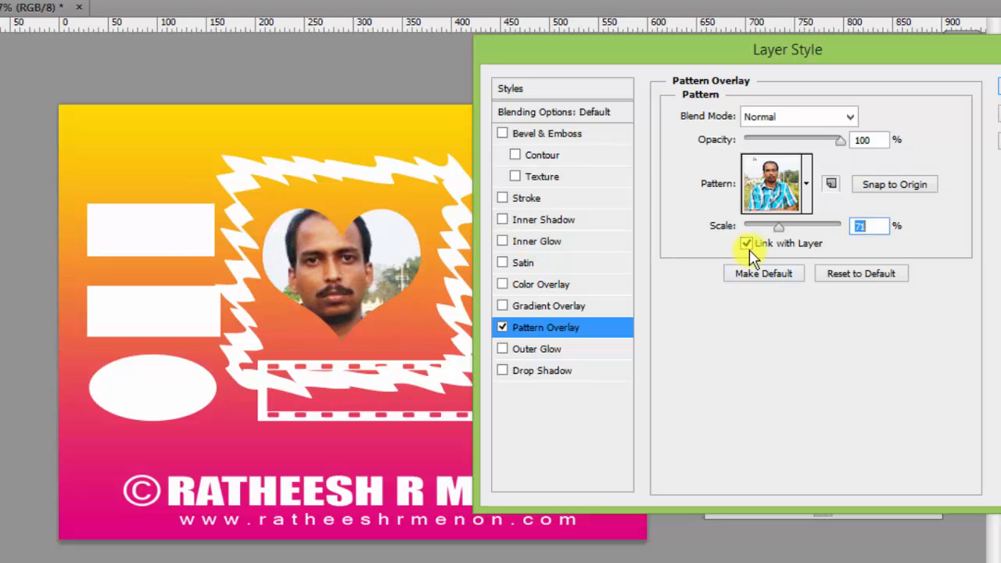
drag(780, 227, 765, 227)
drag(409, 284, 365, 309)
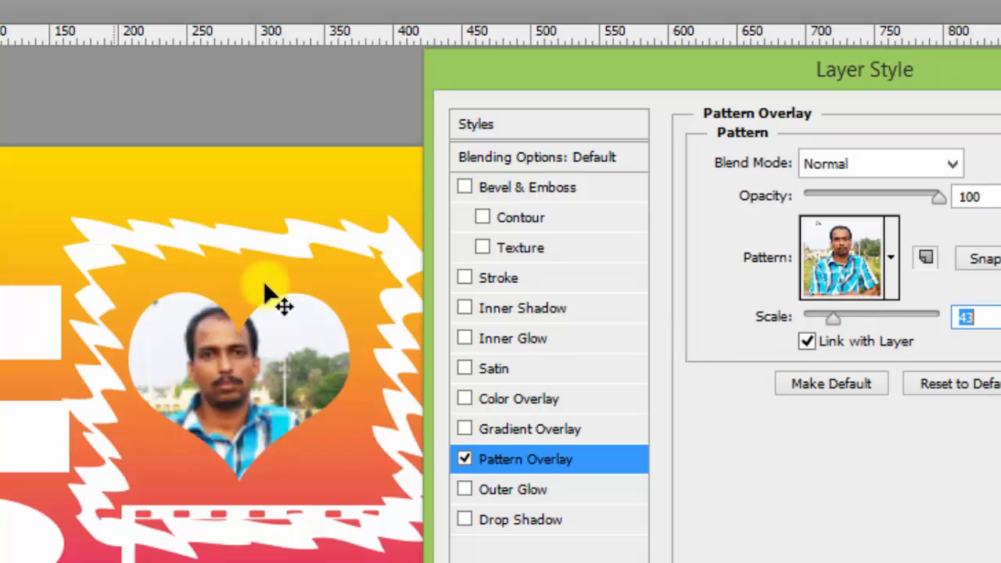
drag(572, 72, 174, 124)
click(851, 177)
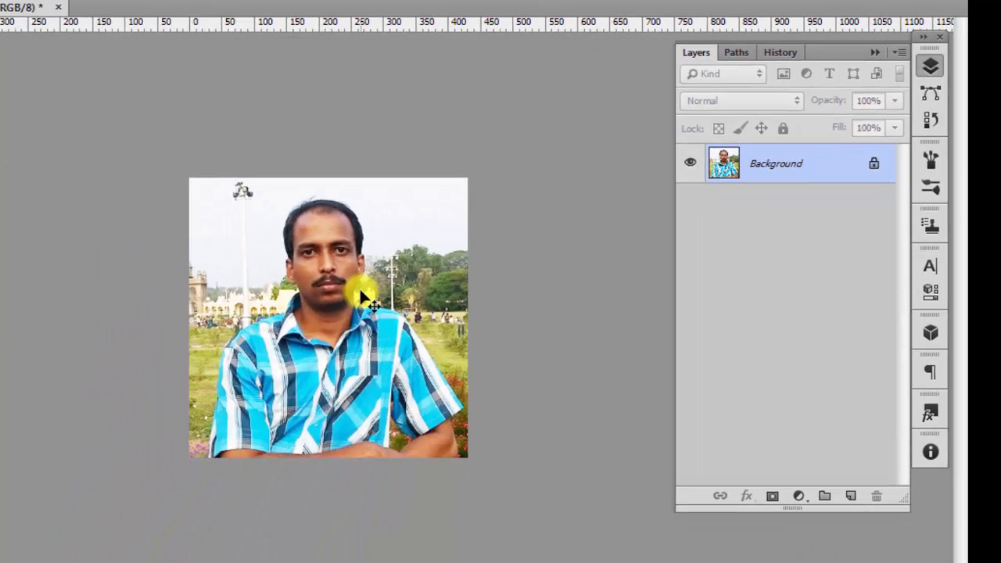
Unlock the photo's background as Layer 0 and scale the photo to about half size.
key(ctrl+plus)
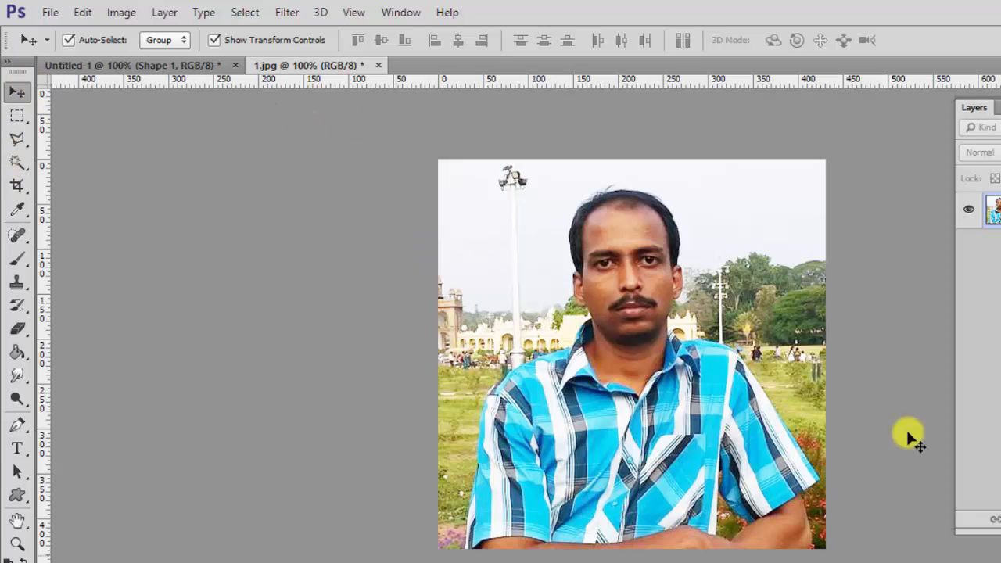
double_click(978, 213)
click(756, 216)
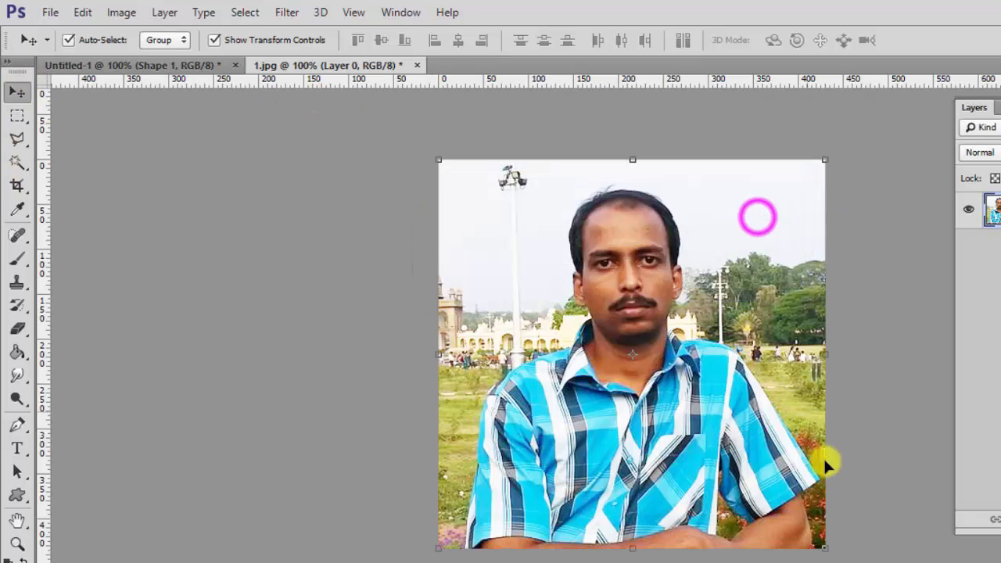
drag(827, 552, 703, 343)
key(Return)
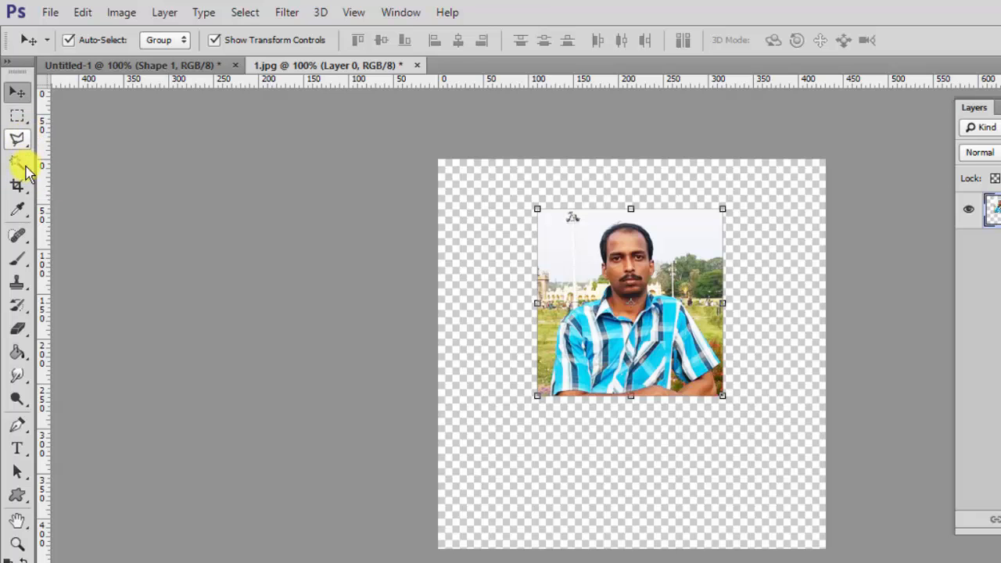
Crop the canvas tightly around the resized photo.
click(17, 185)
drag(533, 205, 731, 409)
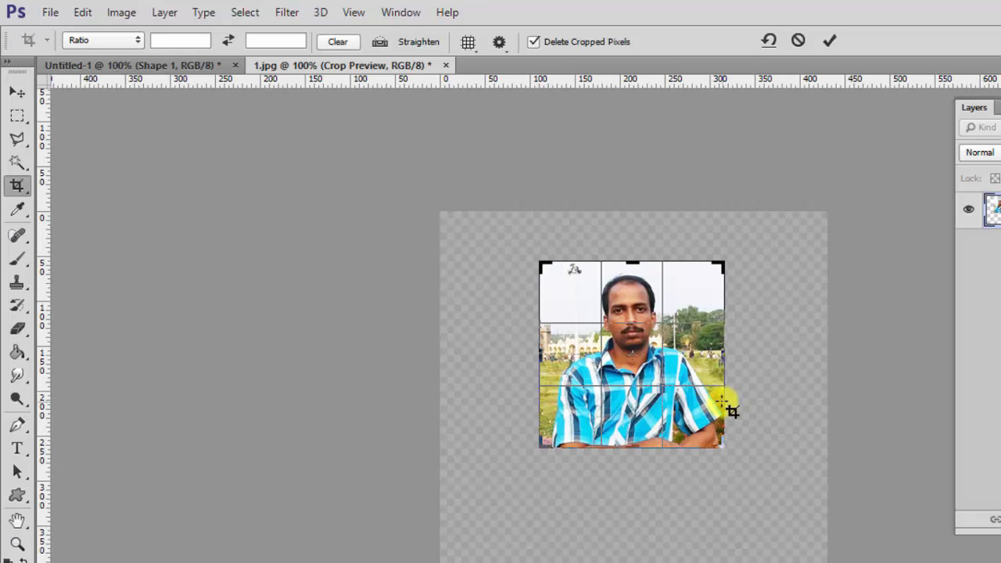
key(Return)
Define the cropped photo as a new named pattern and return to the Untitled-1 card.
click(83, 11)
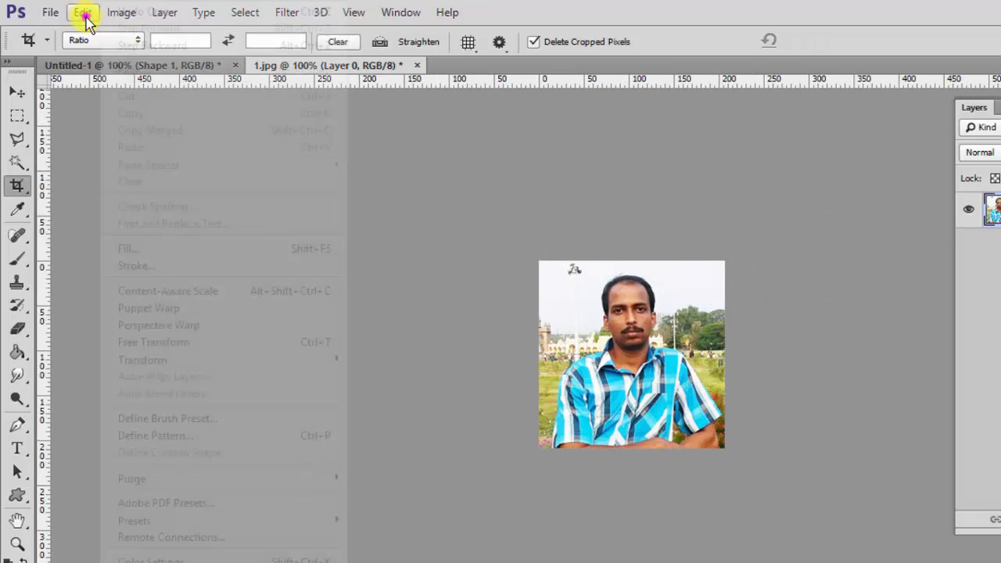
click(219, 436)
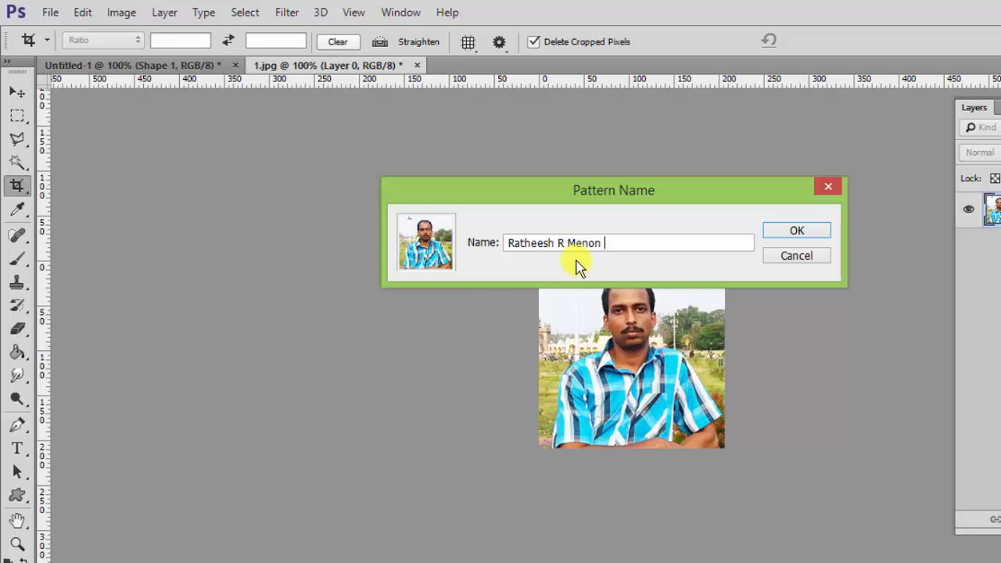
click(822, 233)
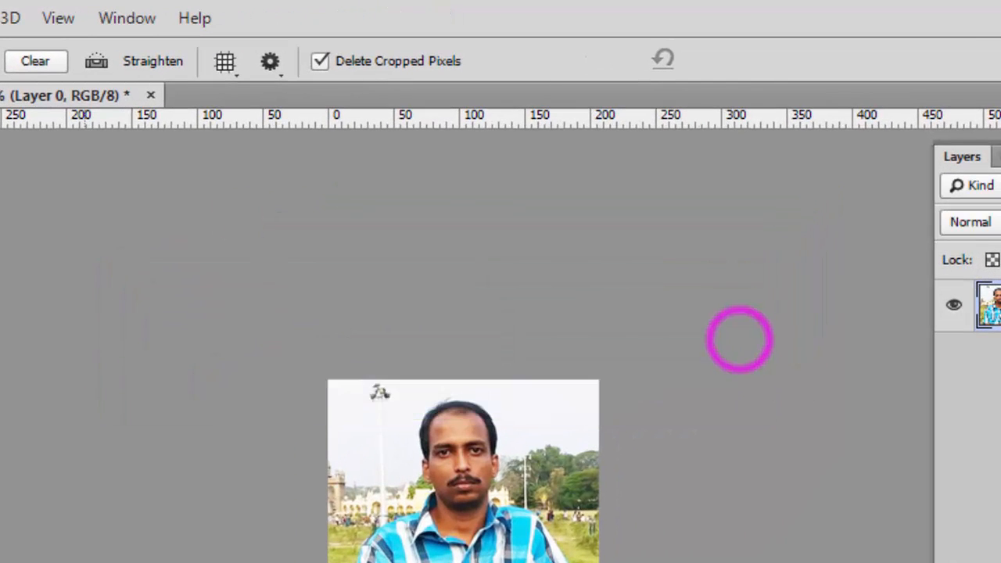
click(30, 67)
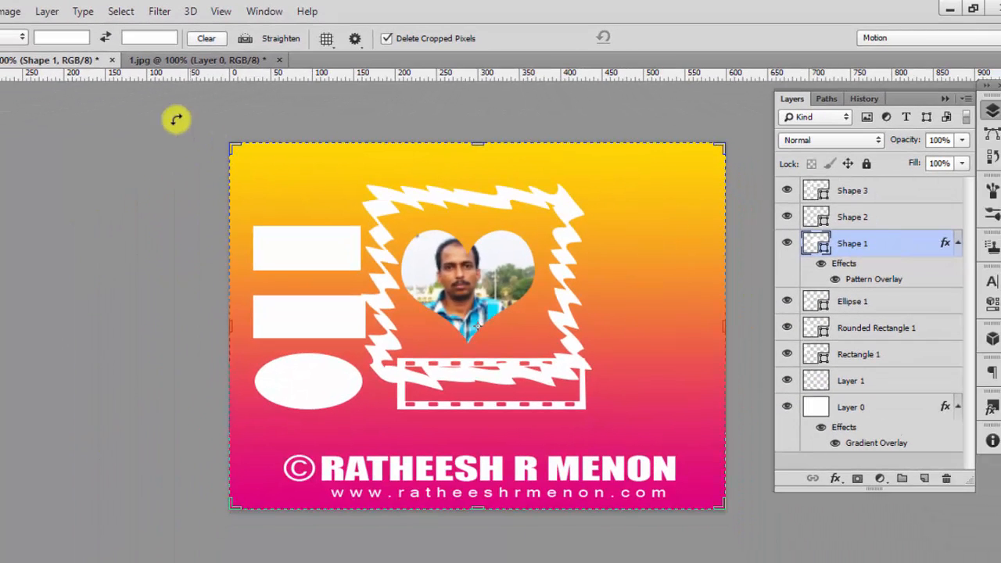
Give the heart shape a Pattern Overlay using the new portrait pattern.
key(v)
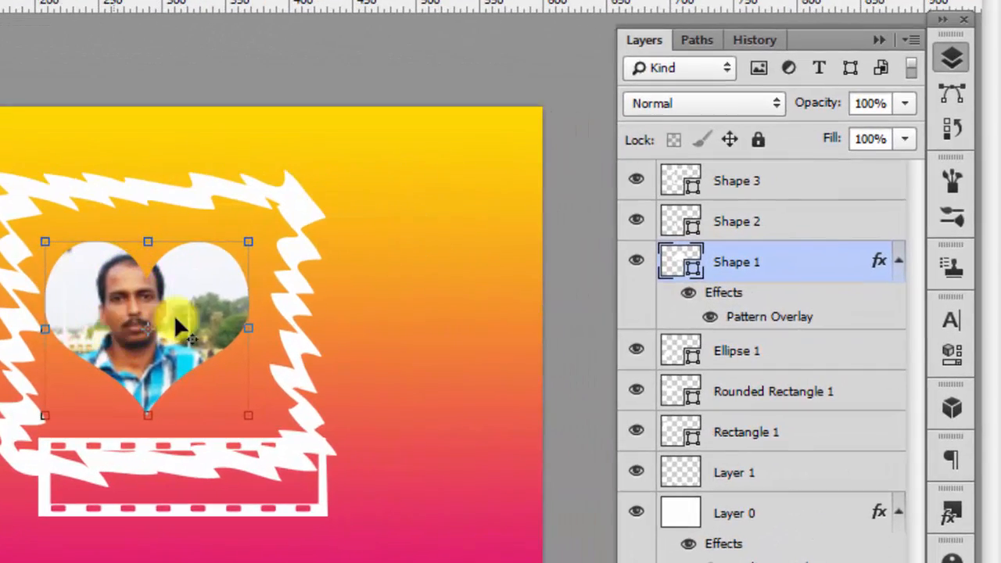
right_click(787, 269)
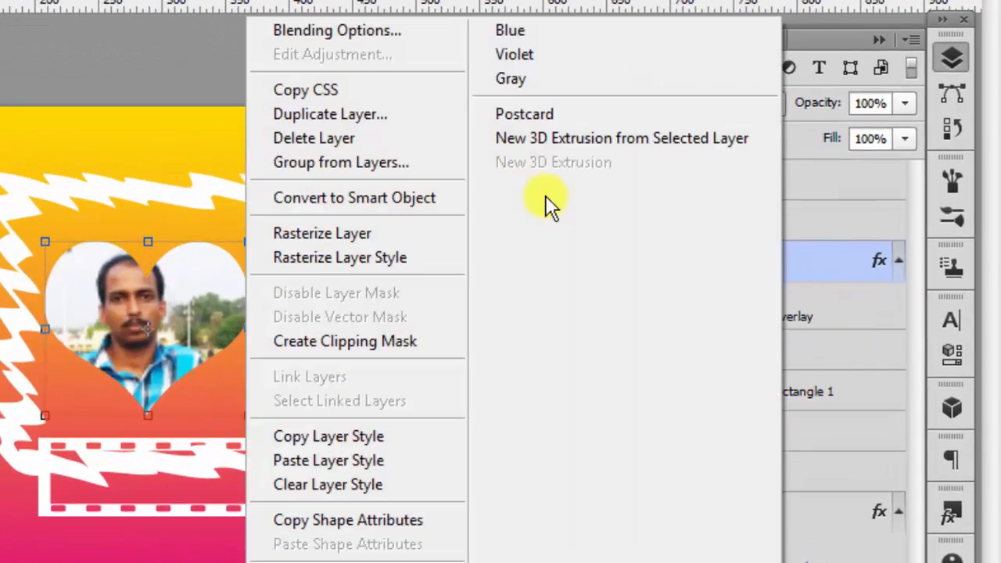
click(352, 32)
click(153, 392)
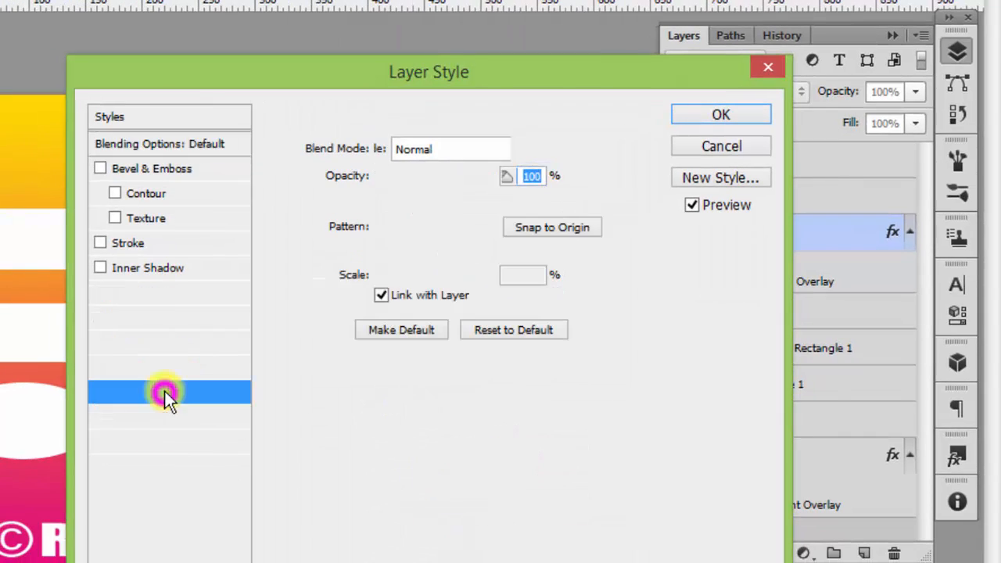
drag(184, 92, 506, 105)
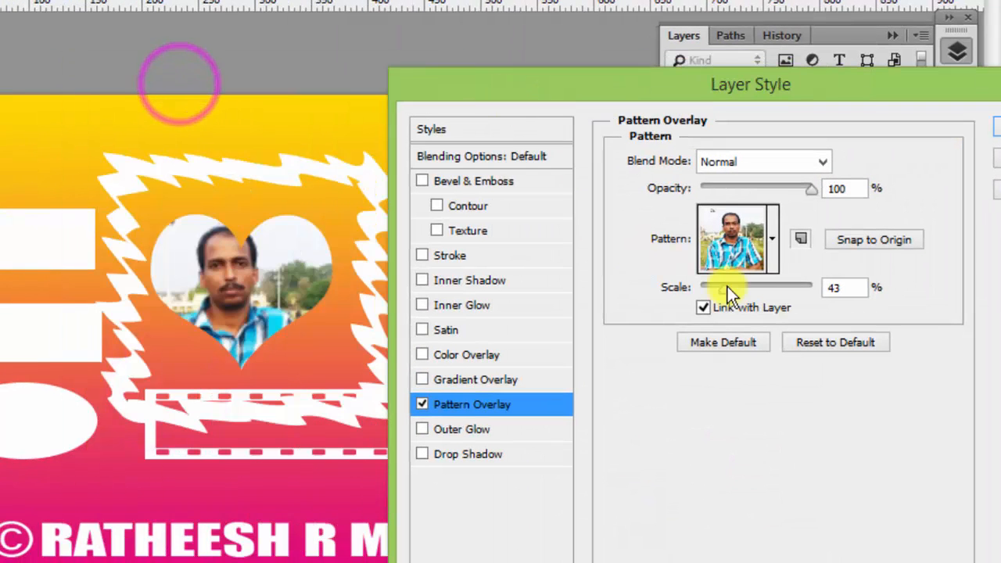
click(773, 240)
click(739, 383)
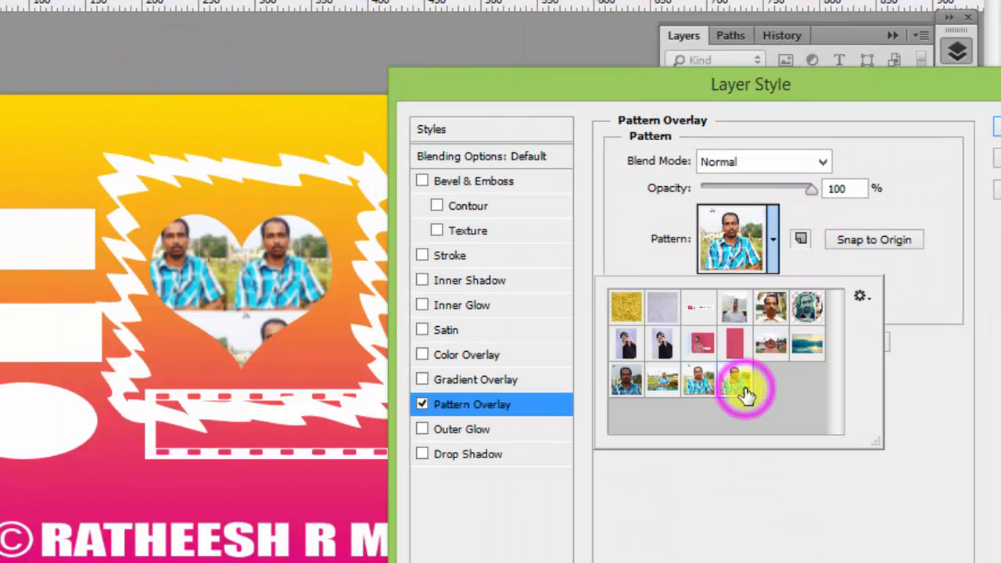
Set the pattern scale to 100%, centre the face in the heart, and apply.
mouse_move(264, 287)
mouse_down()
mouse_move(244, 305)
mouse_move(235, 290)
mouse_move(253, 287)
mouse_up()
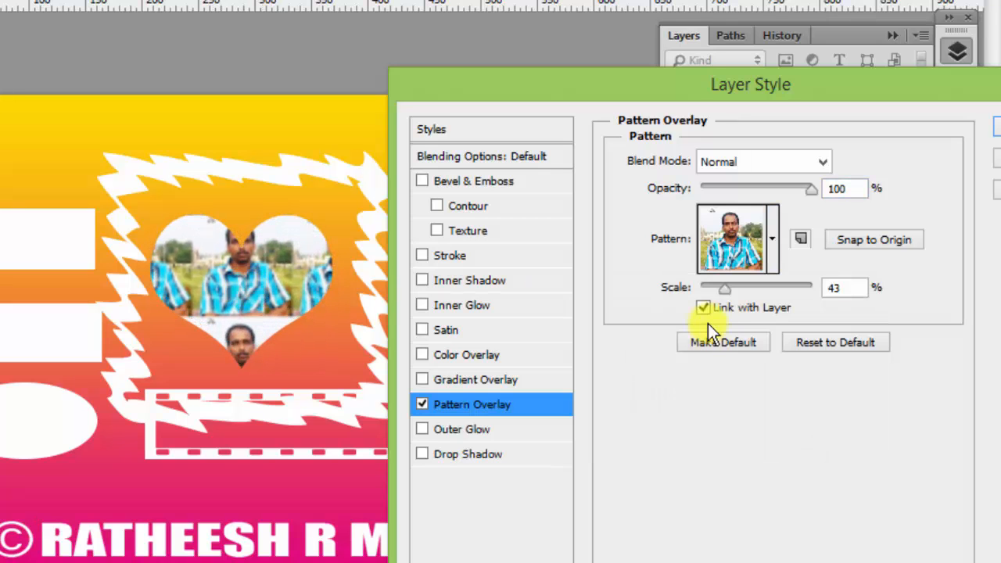
double_click(848, 287)
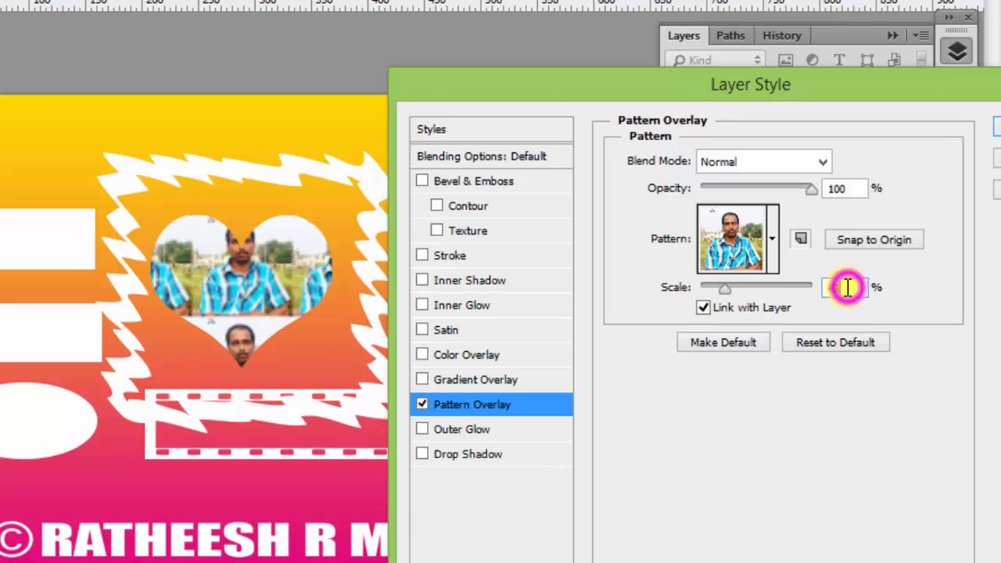
text(100)
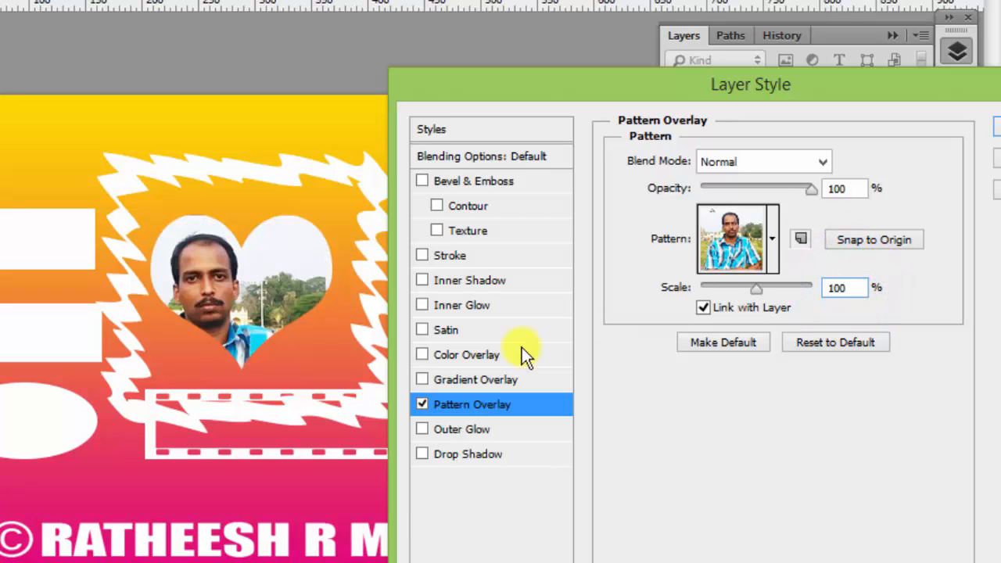
drag(239, 274, 262, 288)
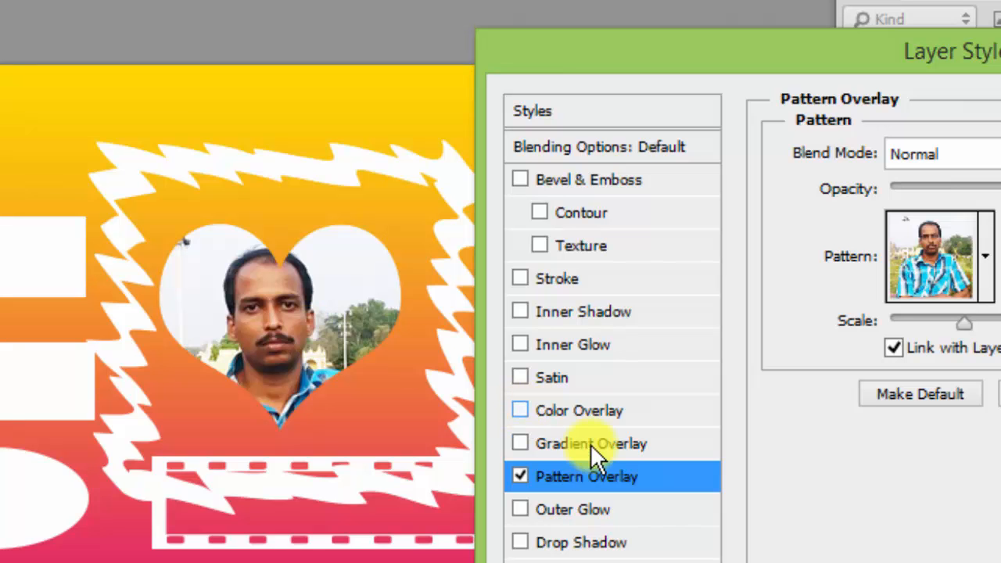
drag(614, 58, 515, 39)
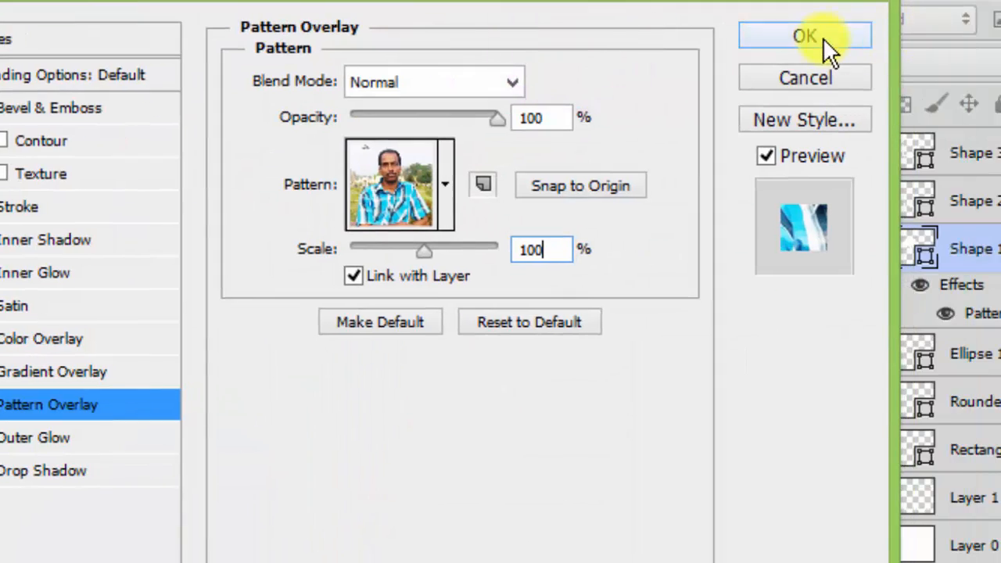
click(823, 38)
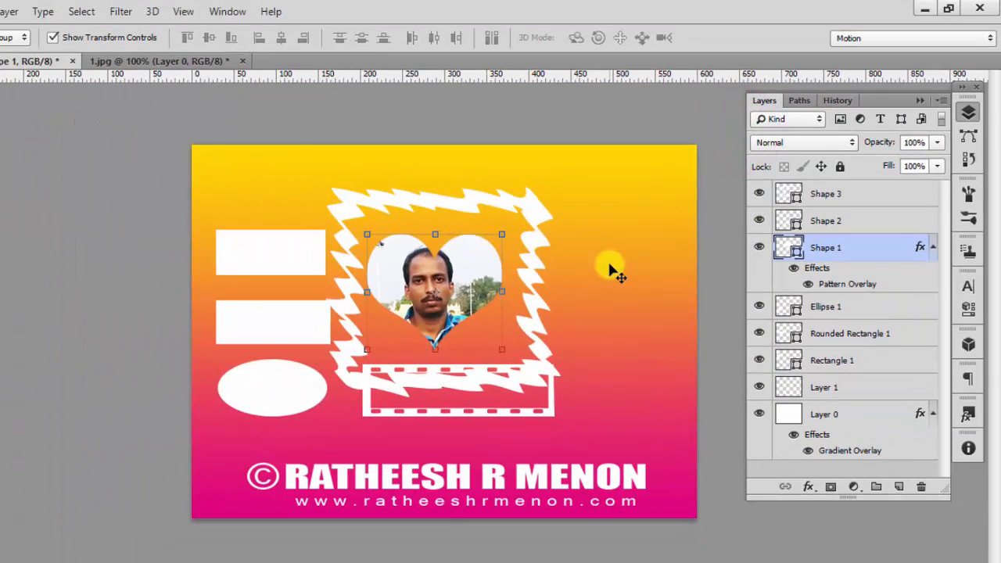
Delete the heart, jagged and dashed frames, white ellipse and both white boxes.
key(Delete)
click(532, 215)
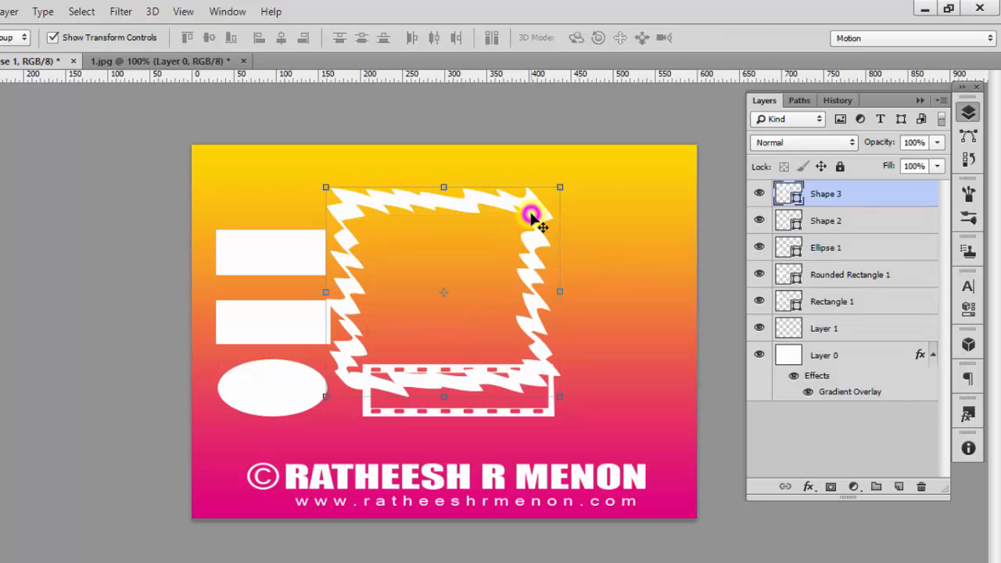
key(Delete)
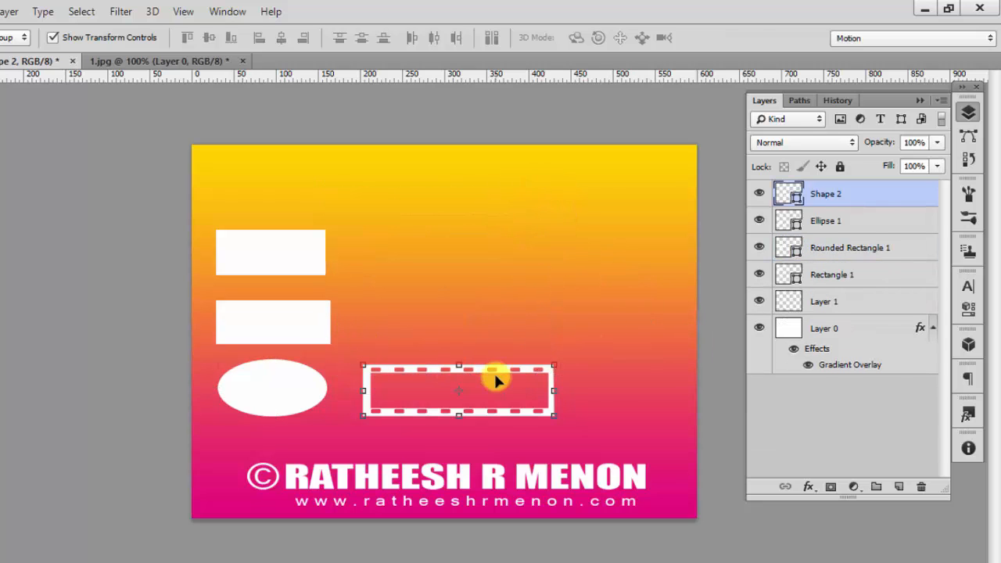
key(Delete)
click(248, 384)
key(Delete)
click(272, 317)
click(275, 245)
key(Escape)
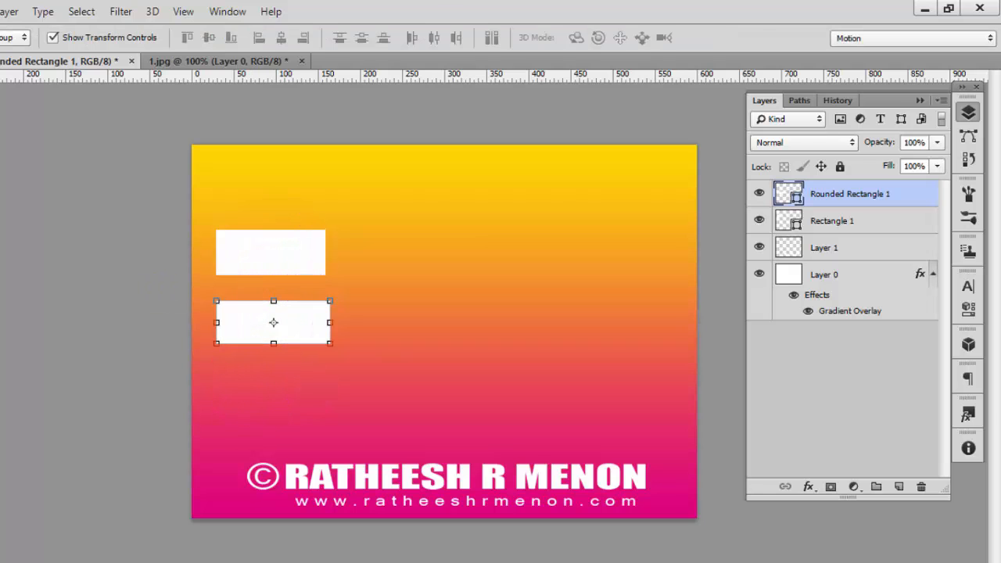
key(Delete)
key(Delete)
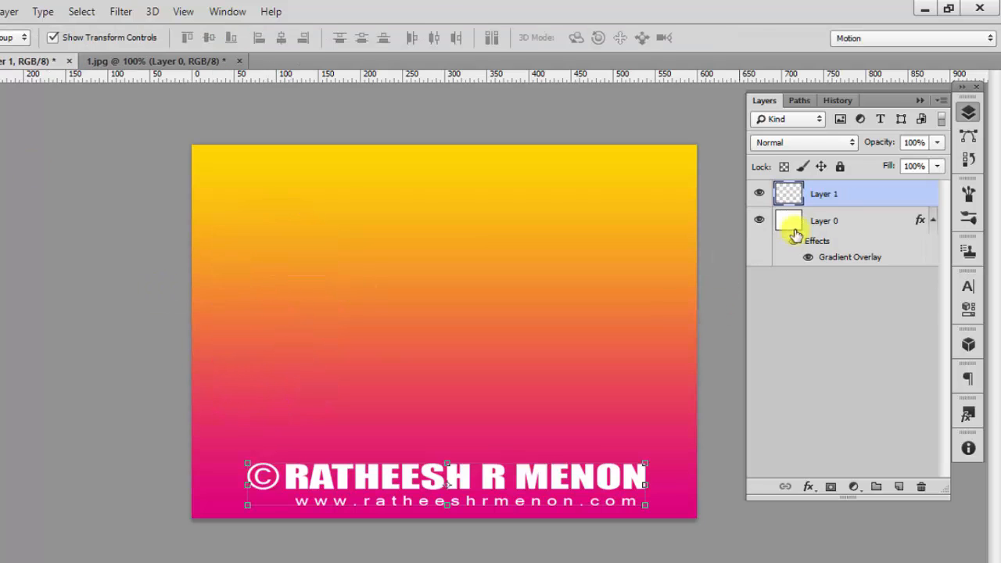
Select the Custom Shape tool and replace the shape library with the All set.
click(17, 464)
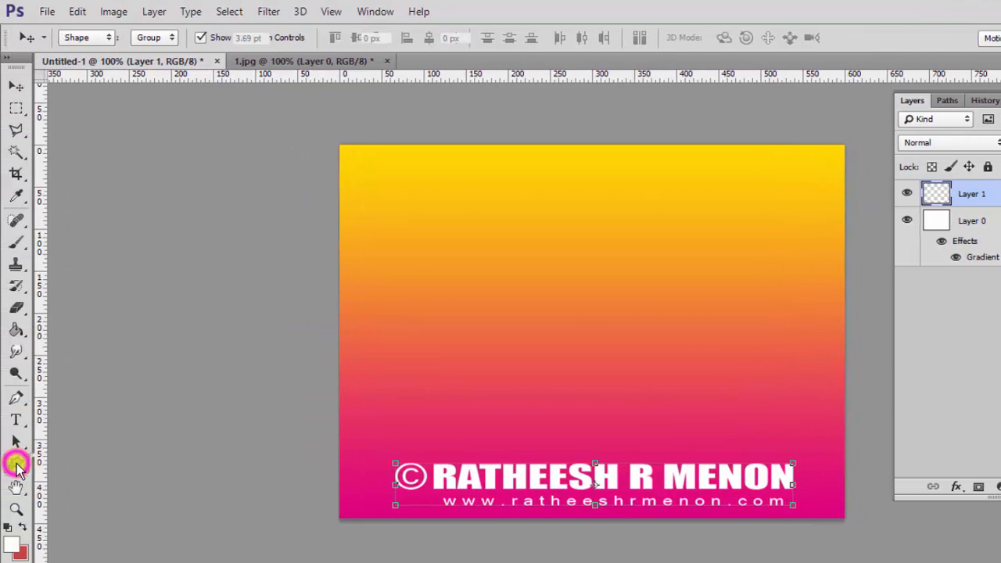
click(123, 538)
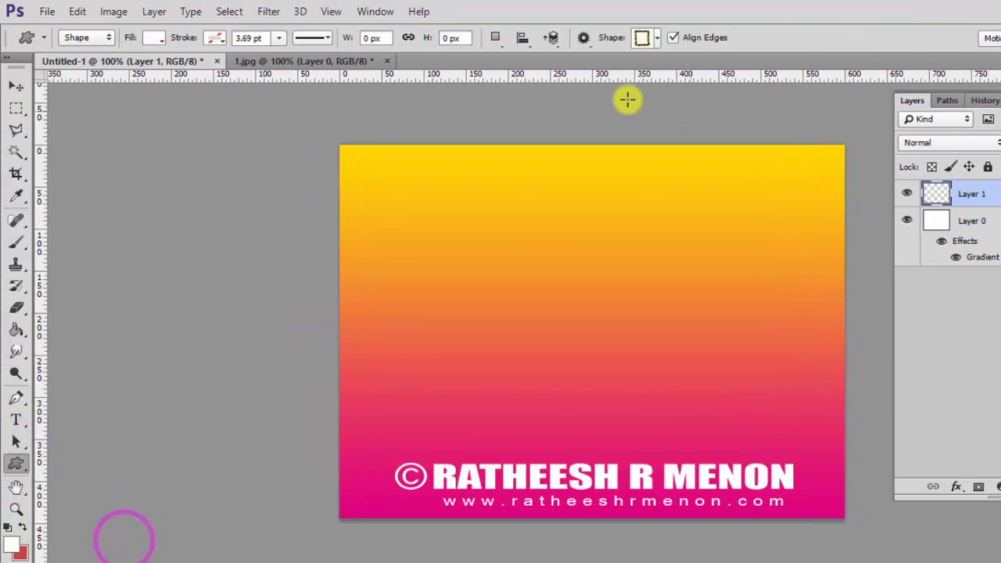
click(657, 38)
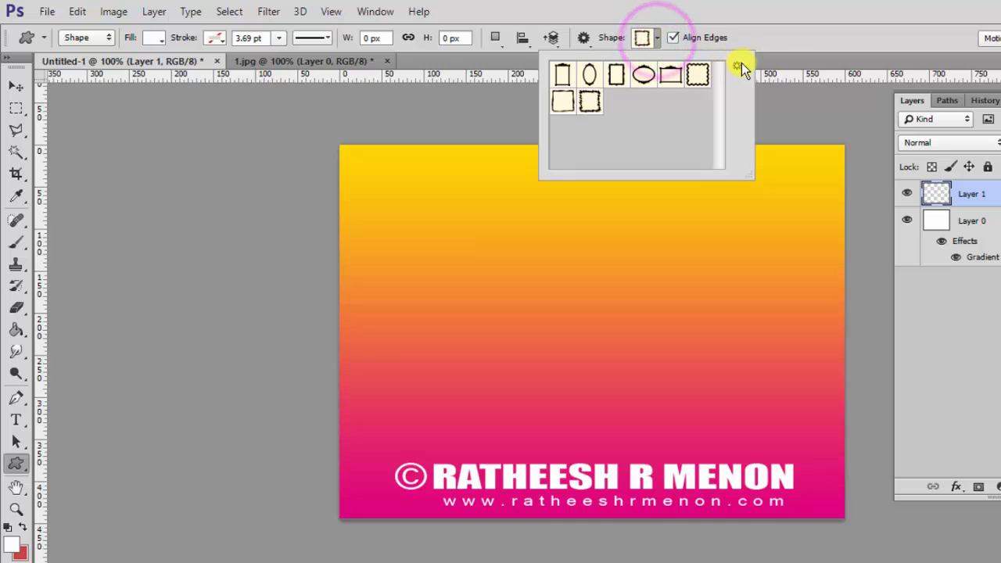
click(739, 65)
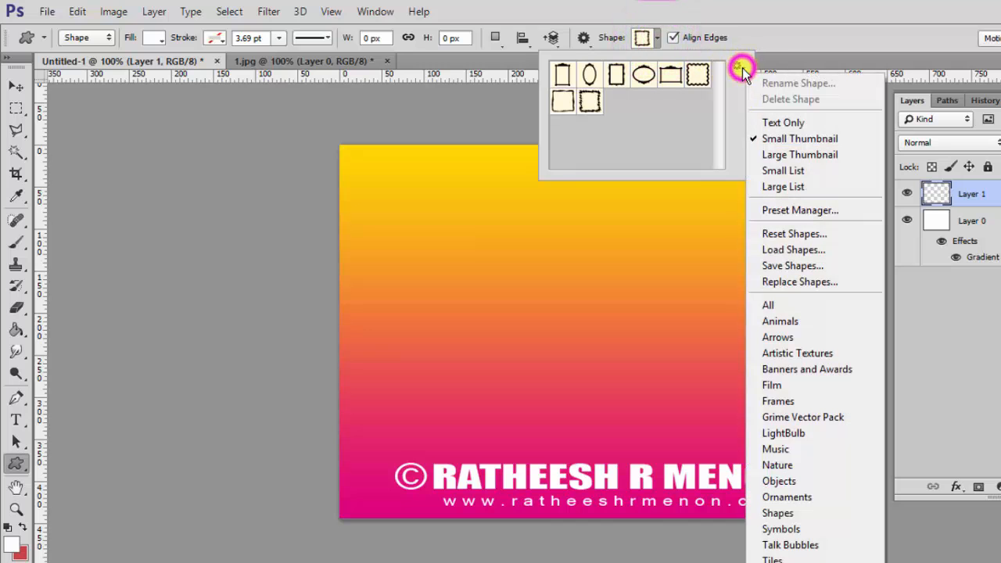
click(774, 305)
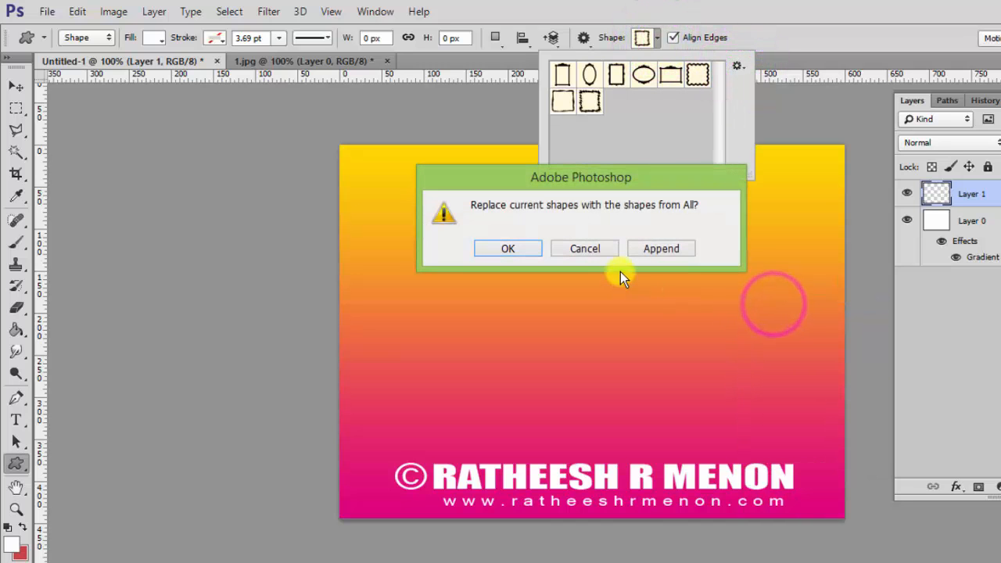
click(506, 249)
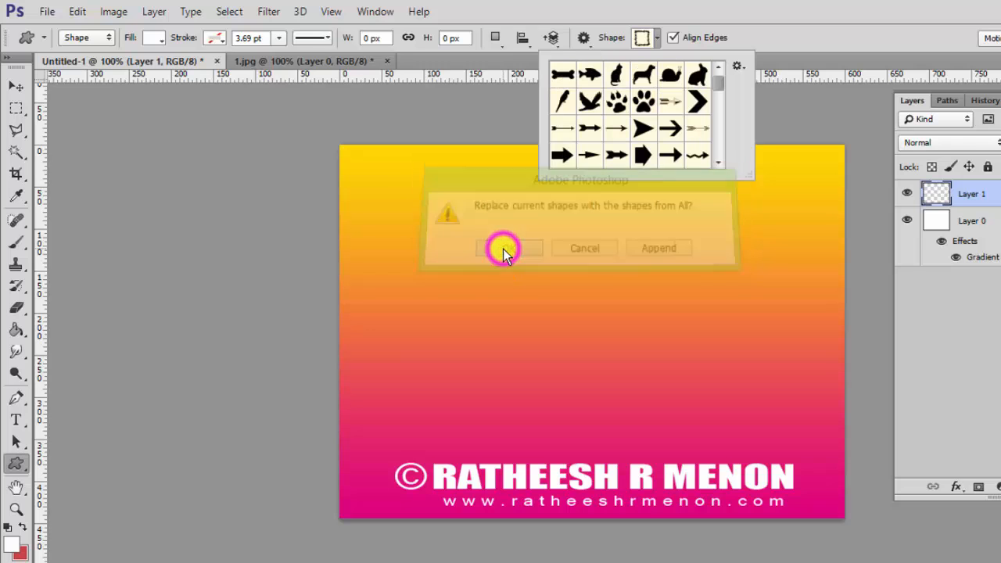
Draw a white starburst of about 227 × 226 px in the card's upper left.
click(721, 90)
click(722, 92)
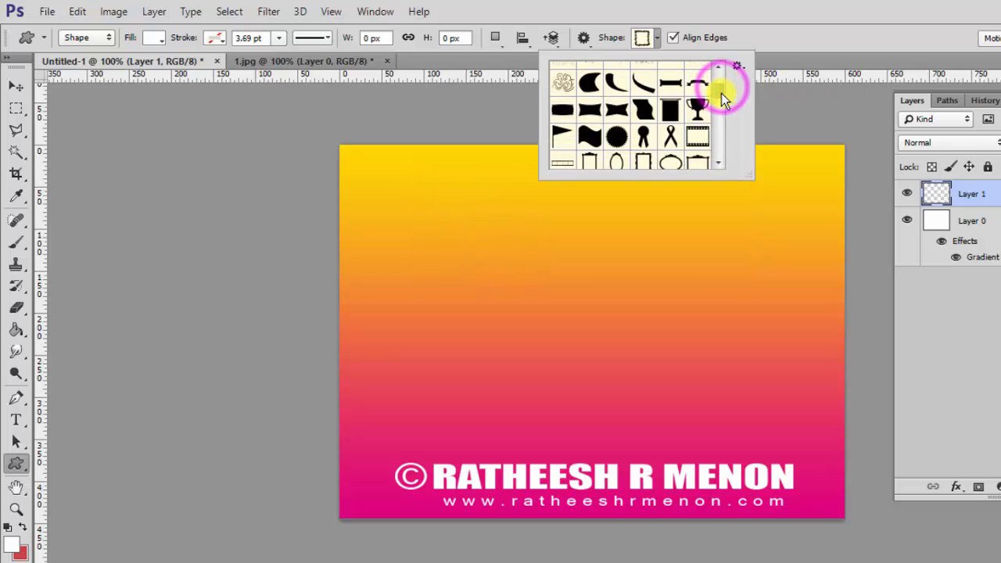
click(617, 138)
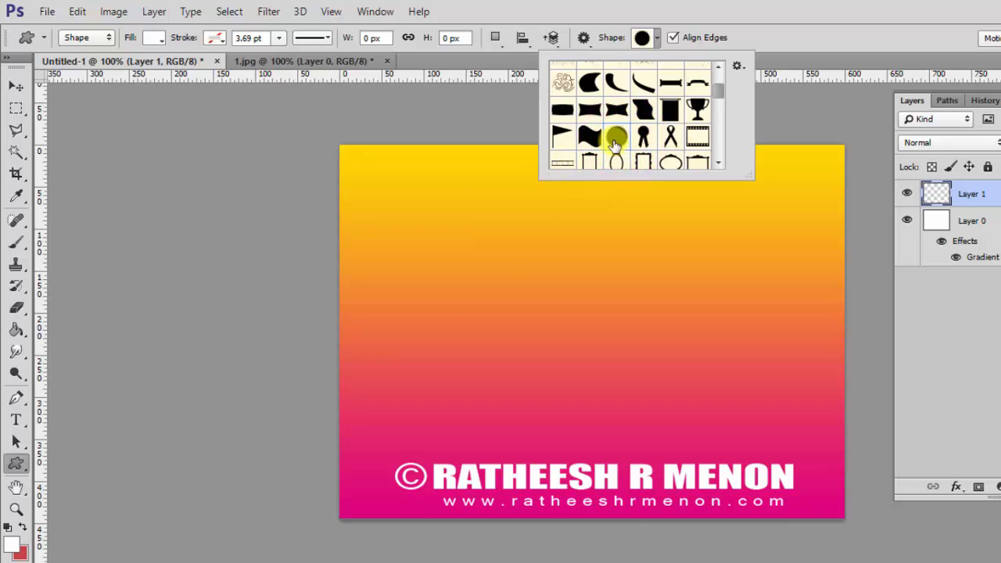
click(367, 179)
drag(367, 179, 558, 369)
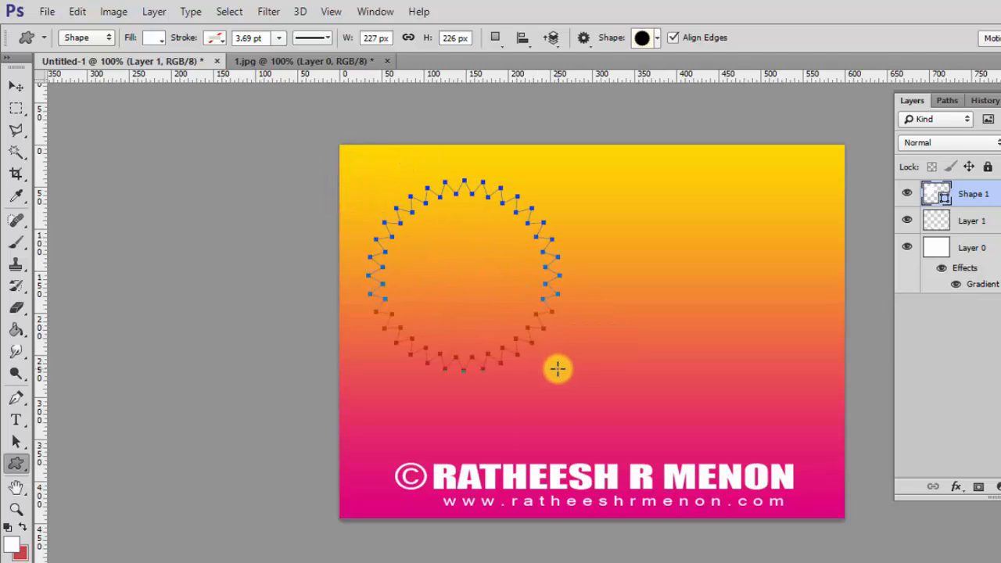
click(989, 258)
click(998, 191)
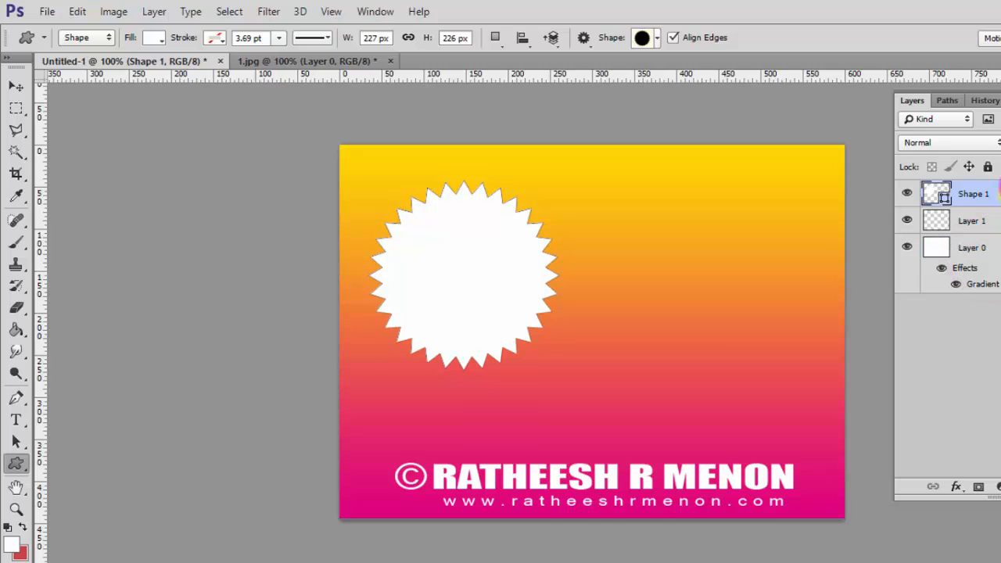
Apply a bright yellow Color Overlay to the starburst through its Layer Style.
right_click(990, 194)
click(738, 92)
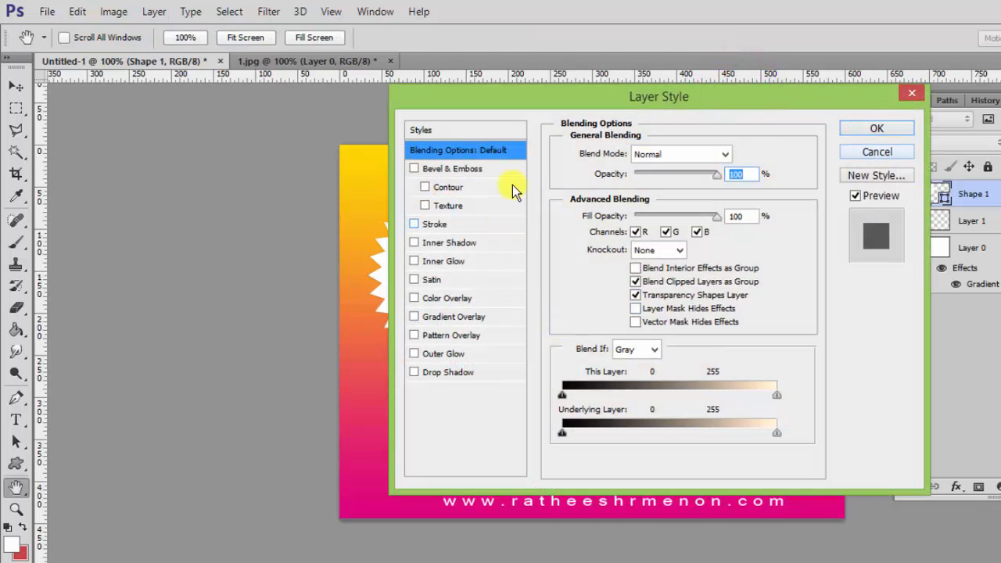
drag(459, 94, 664, 123)
click(753, 333)
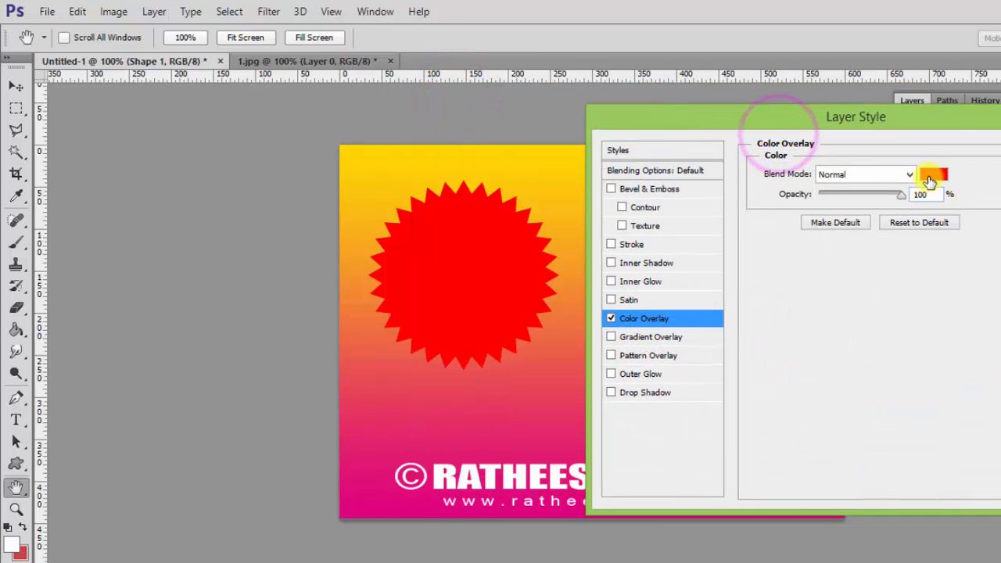
click(930, 180)
click(912, 336)
click(994, 486)
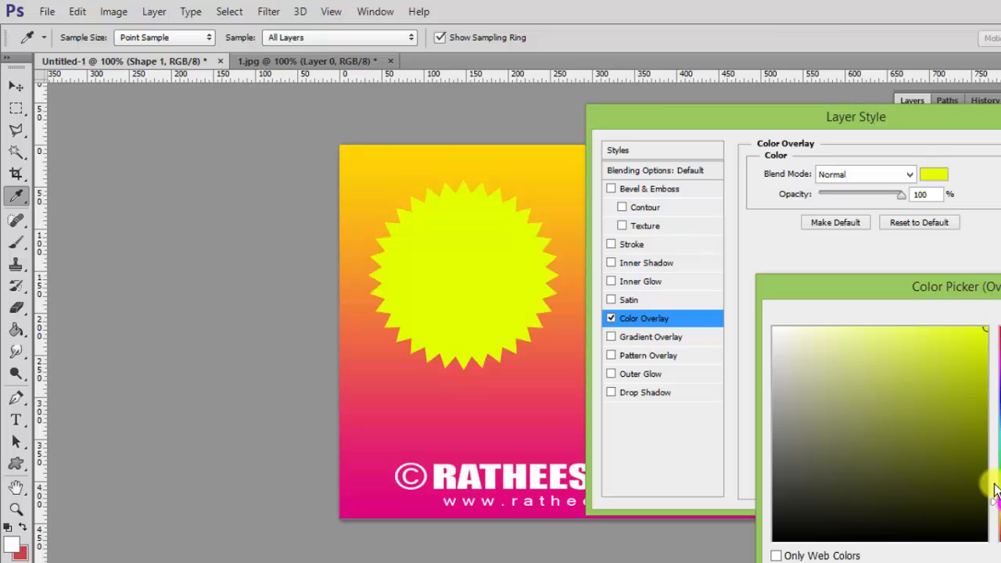
drag(968, 286, 811, 251)
click(988, 277)
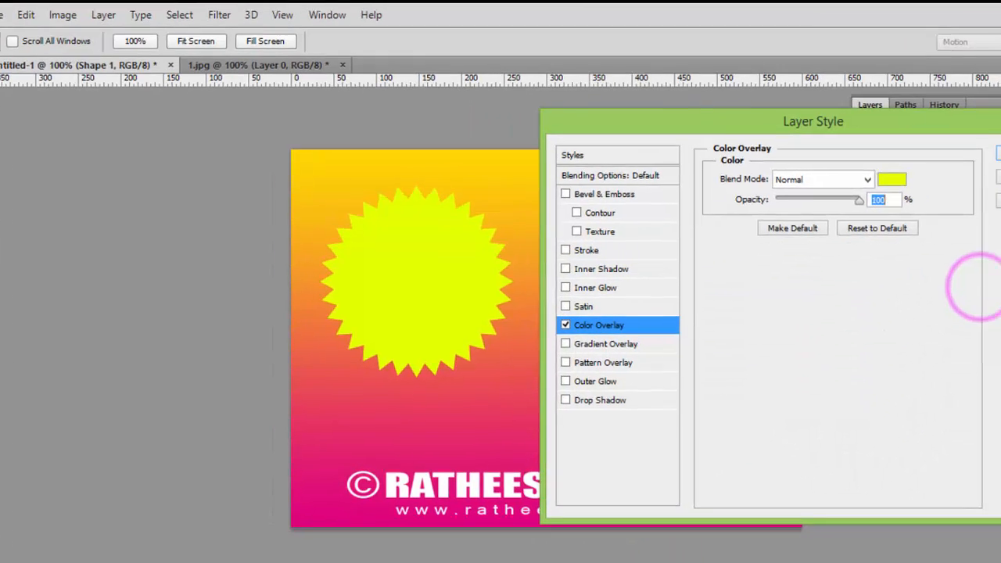
click(957, 165)
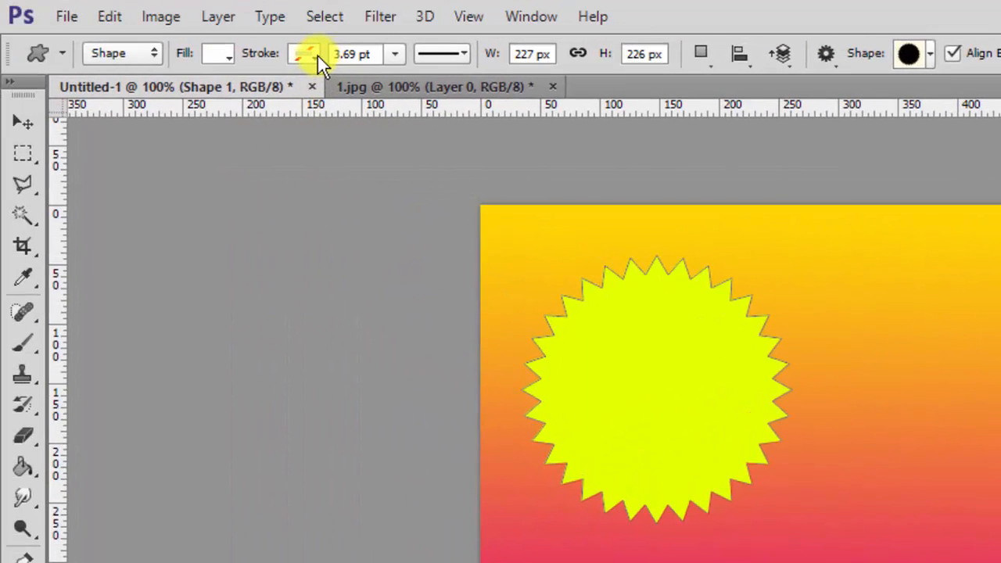
Try a magenta stroke, reset it to no colour, then delete the starburst layer.
click(316, 54)
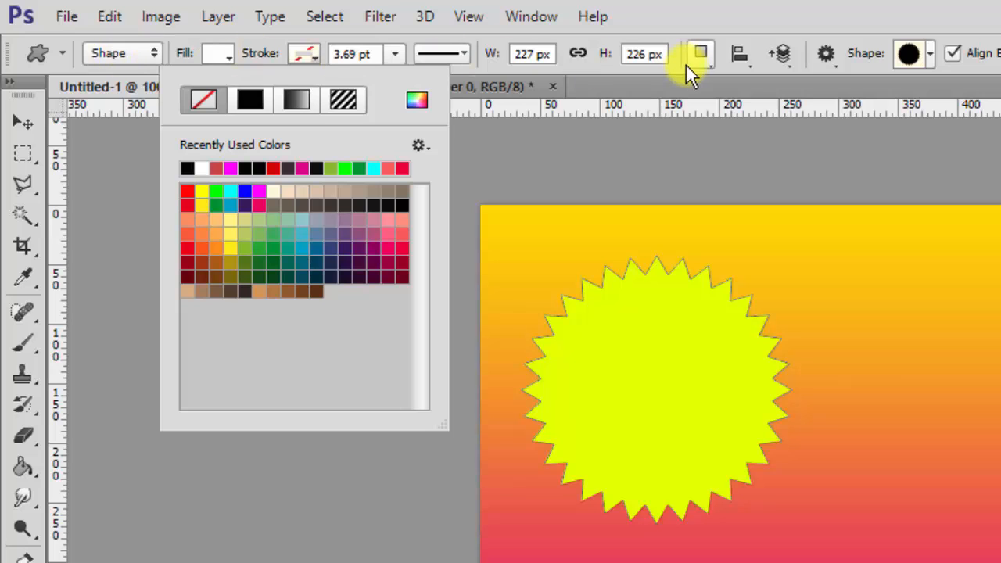
click(259, 190)
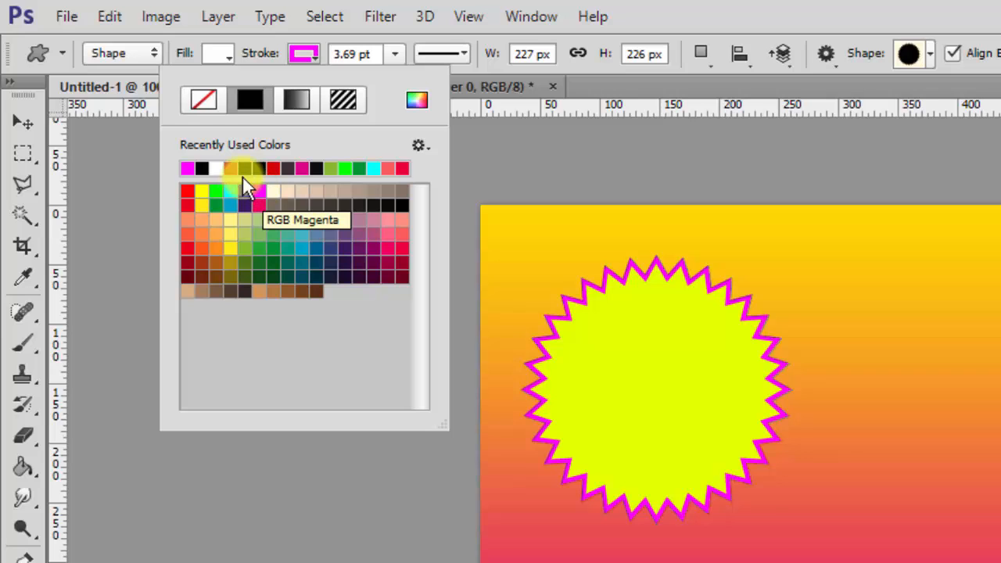
click(197, 100)
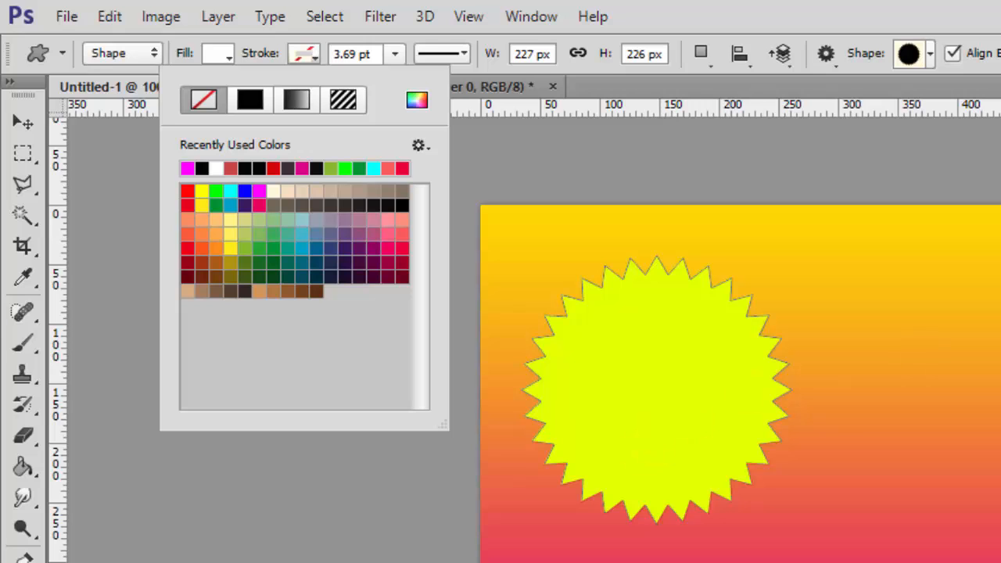
key(Escape)
key(Delete)
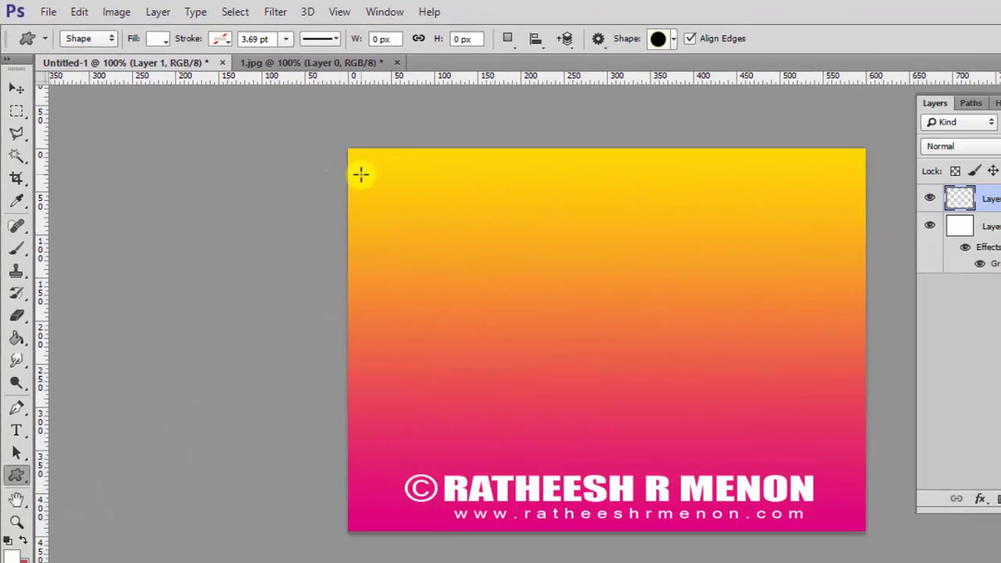
Draw a 216 × 211 px white starburst and nudge it slightly down and right.
mouse_move(504, 243)
mouse_down()
mouse_move(734, 507)
mouse_move(755, 503)
mouse_up()
drag(531, 355, 531, 345)
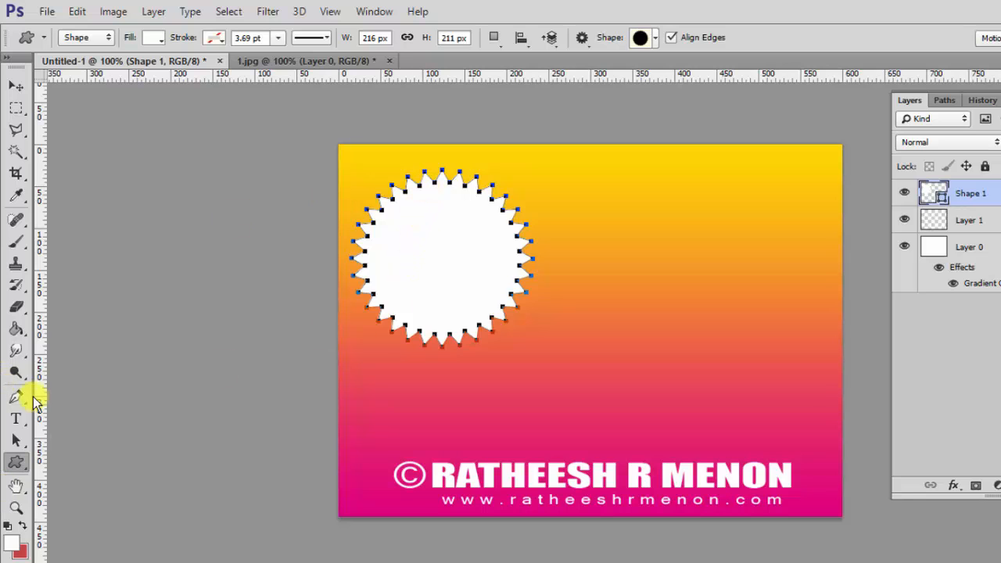
click(16, 440)
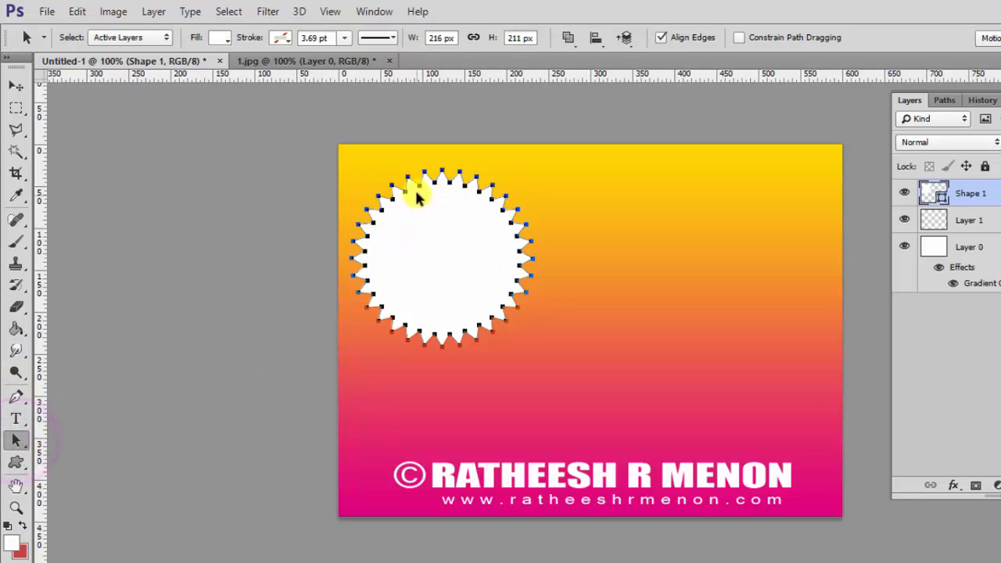
drag(420, 187, 454, 191)
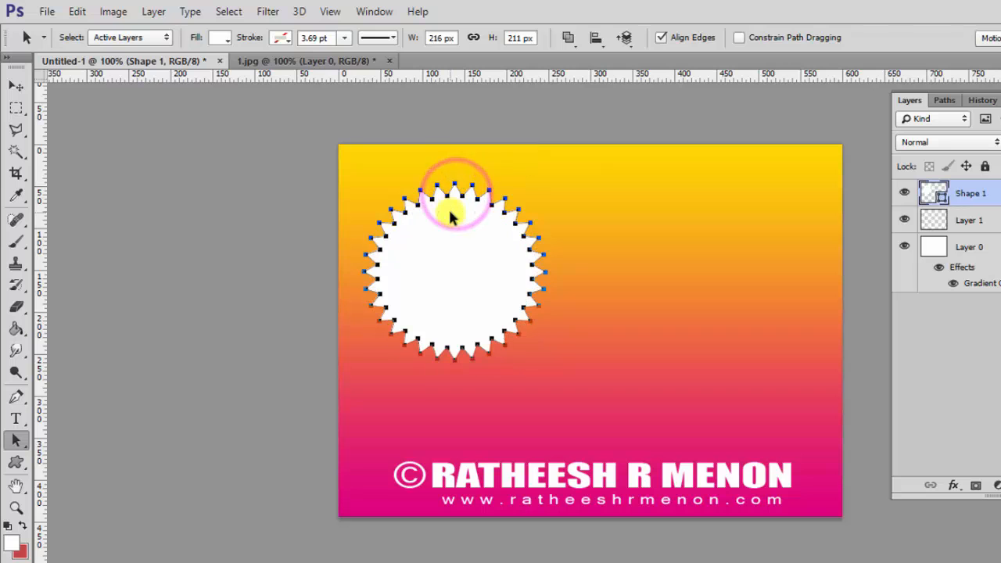
click(18, 462)
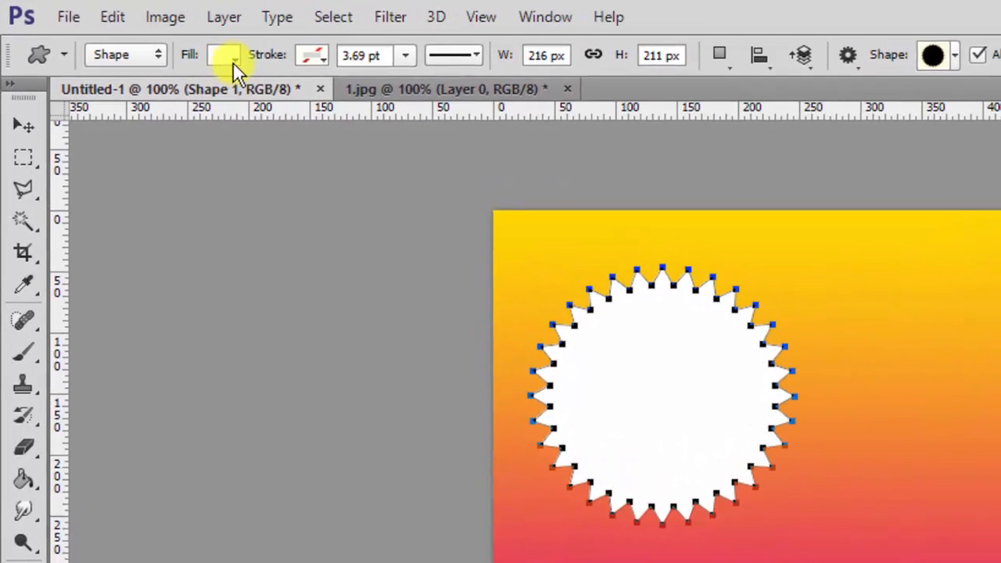
Try no fill, then white, salmon-red and yellow solid fills on the starburst.
click(156, 39)
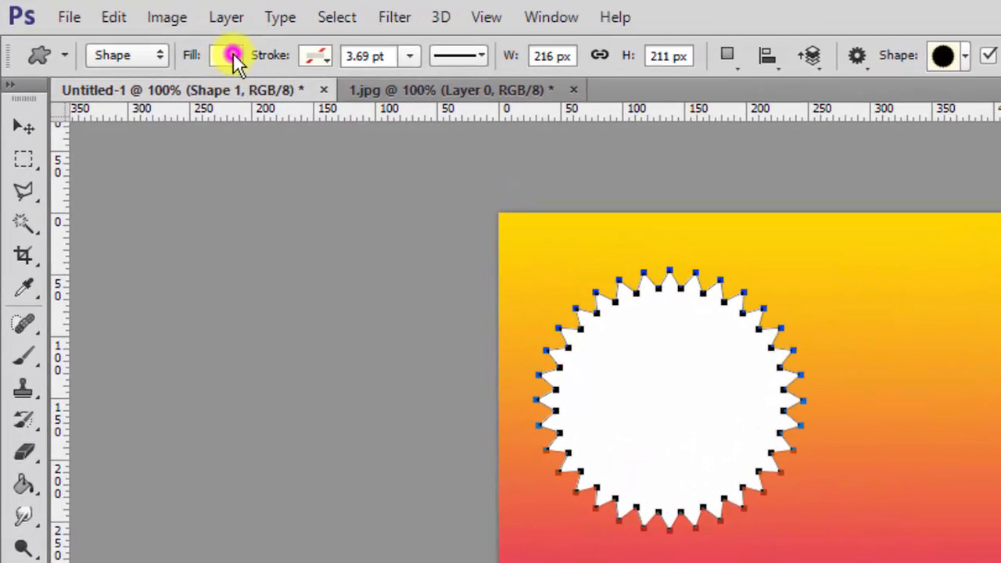
click(124, 101)
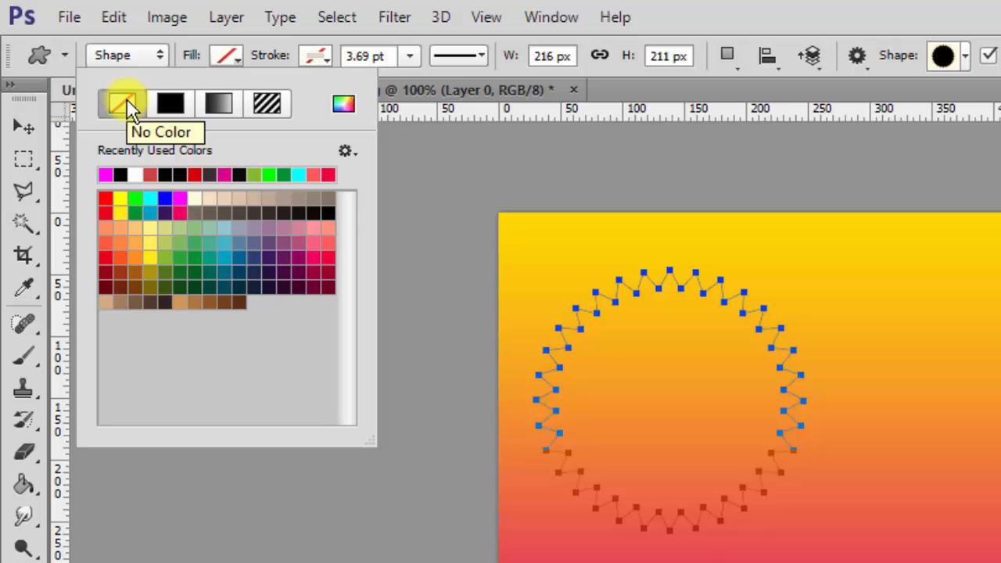
click(167, 101)
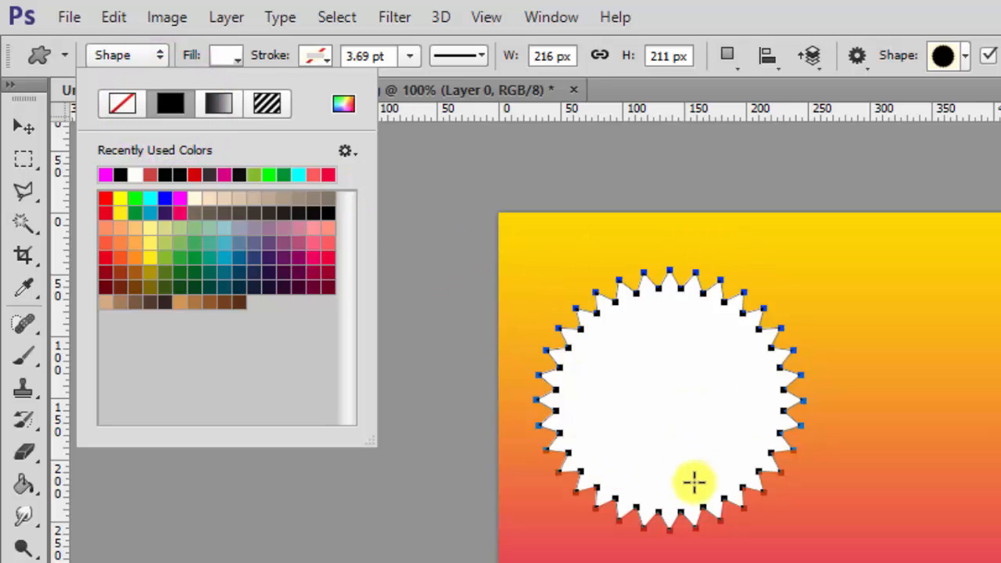
click(326, 249)
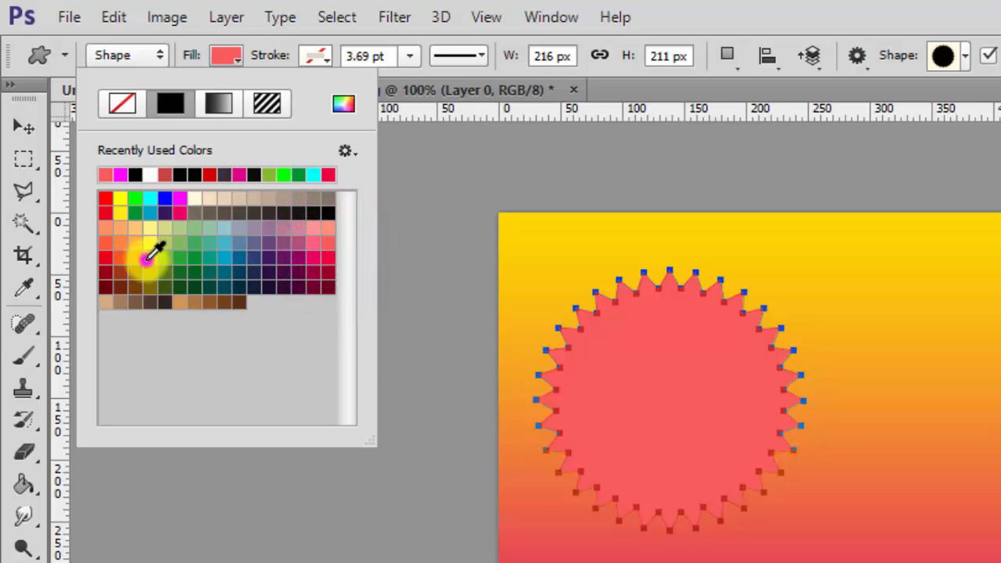
click(149, 256)
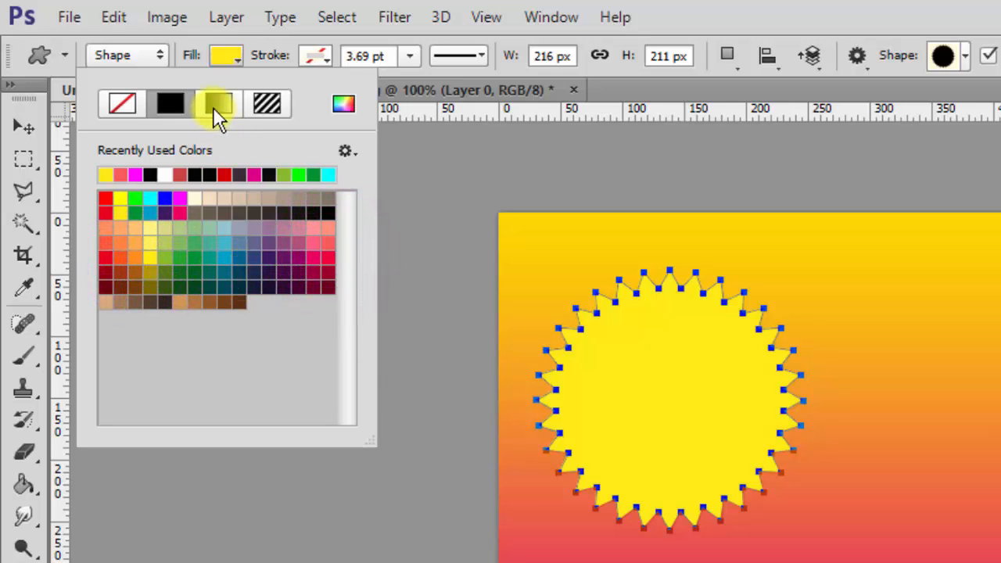
Try several gradient fills and the portrait pattern, then settle on solid yellow.
click(213, 106)
click(161, 228)
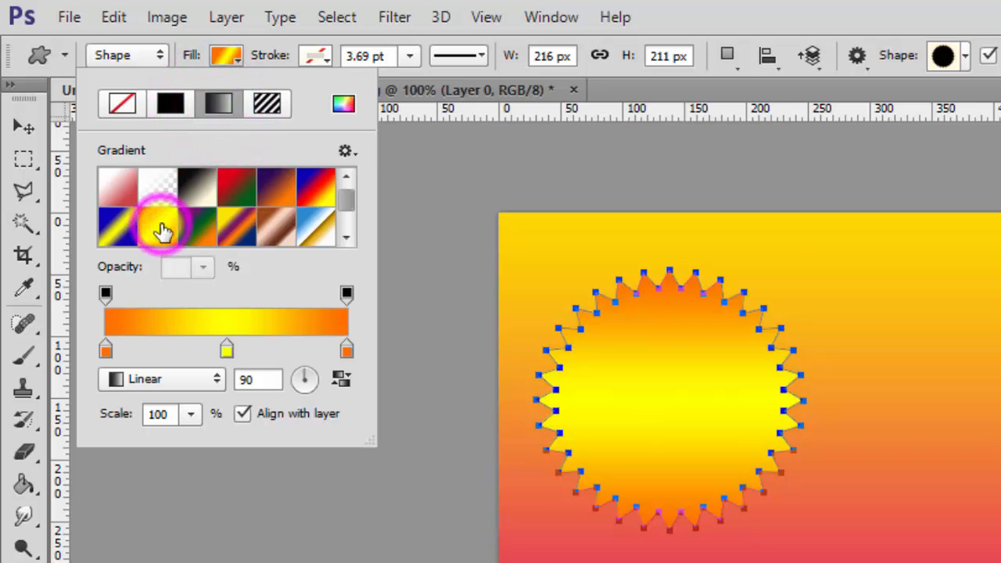
click(277, 228)
click(316, 231)
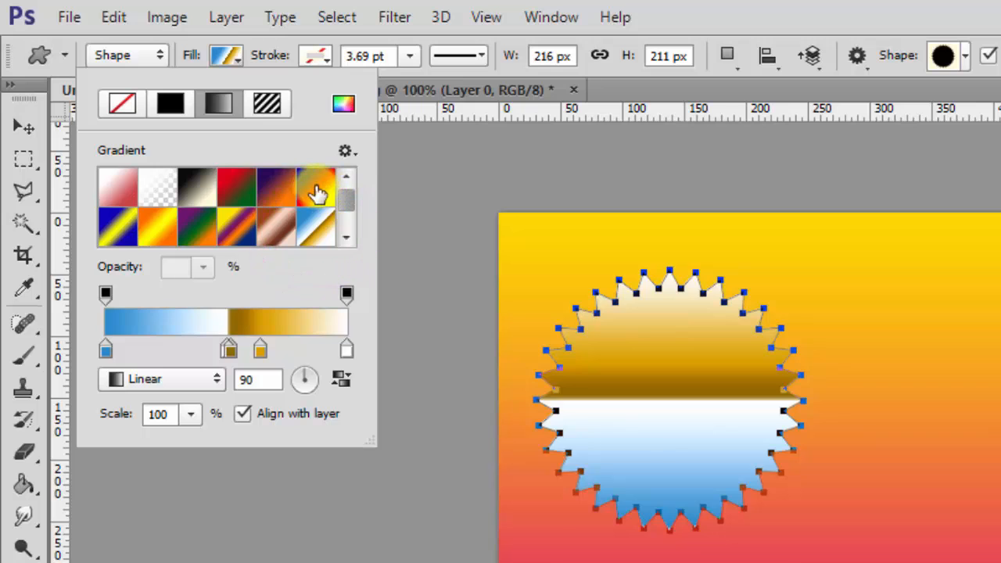
click(316, 193)
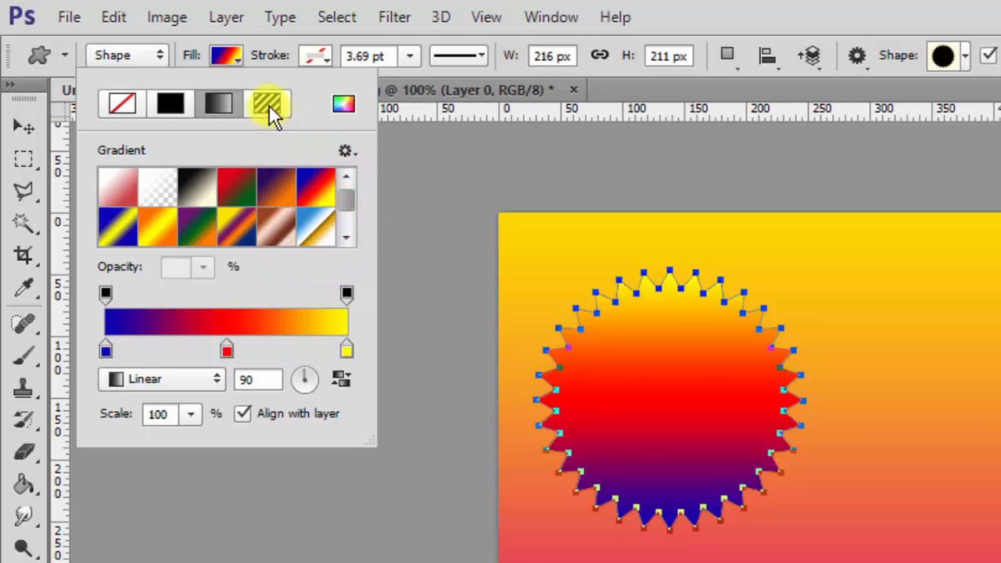
click(270, 105)
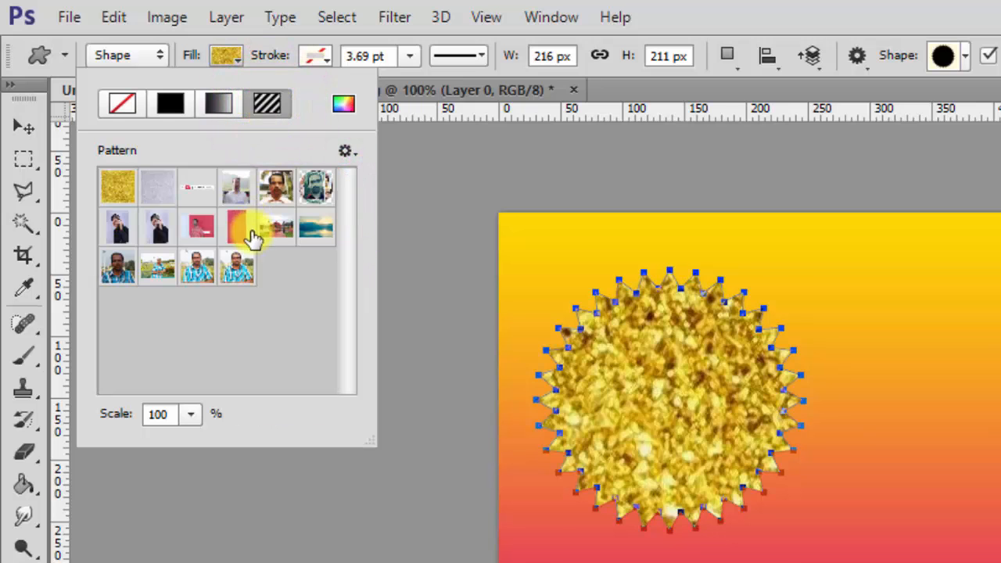
click(238, 265)
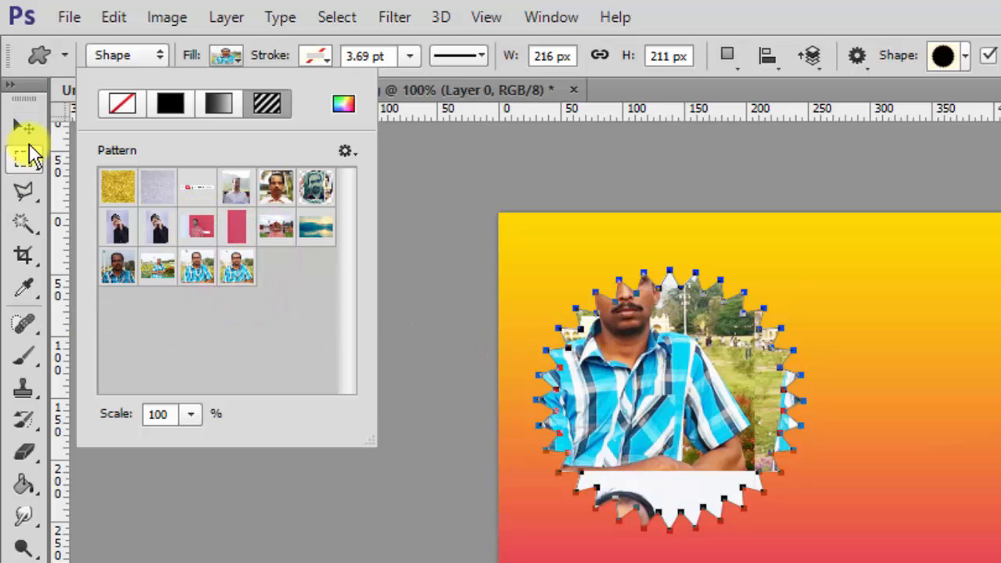
click(171, 103)
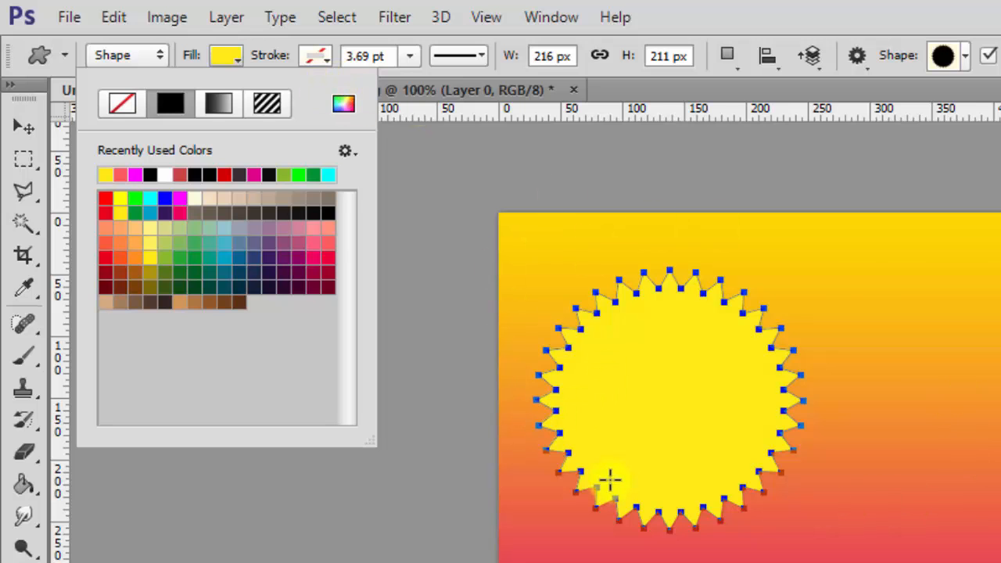
Try magenta, multicolour gradient and photo-pattern outlines on the starburst.
click(324, 63)
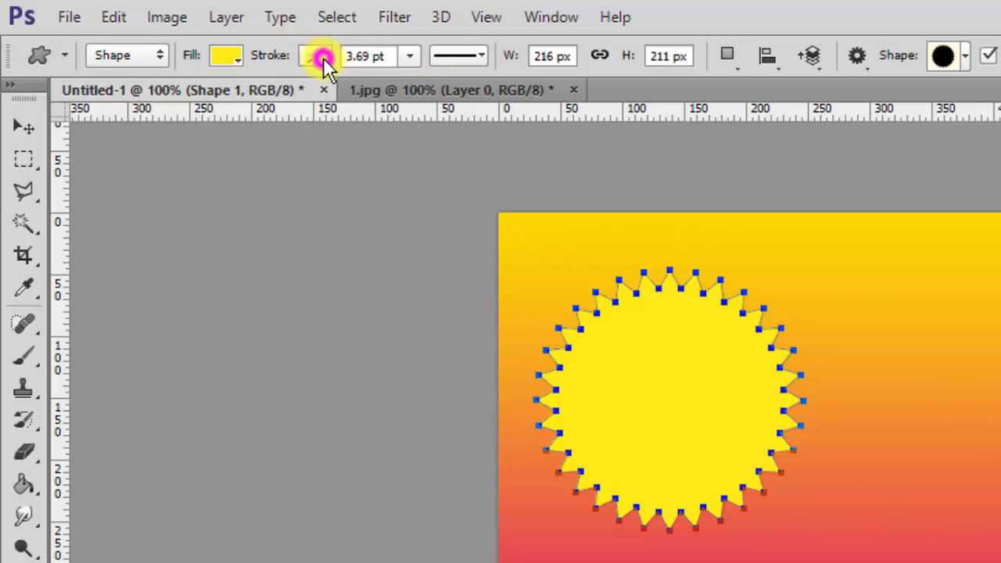
click(331, 63)
click(210, 174)
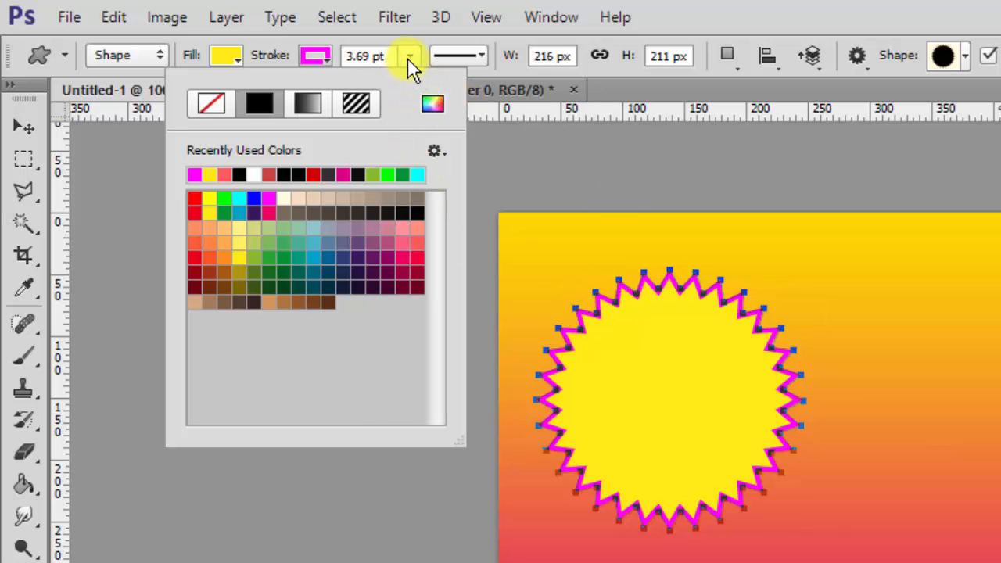
click(314, 101)
click(338, 233)
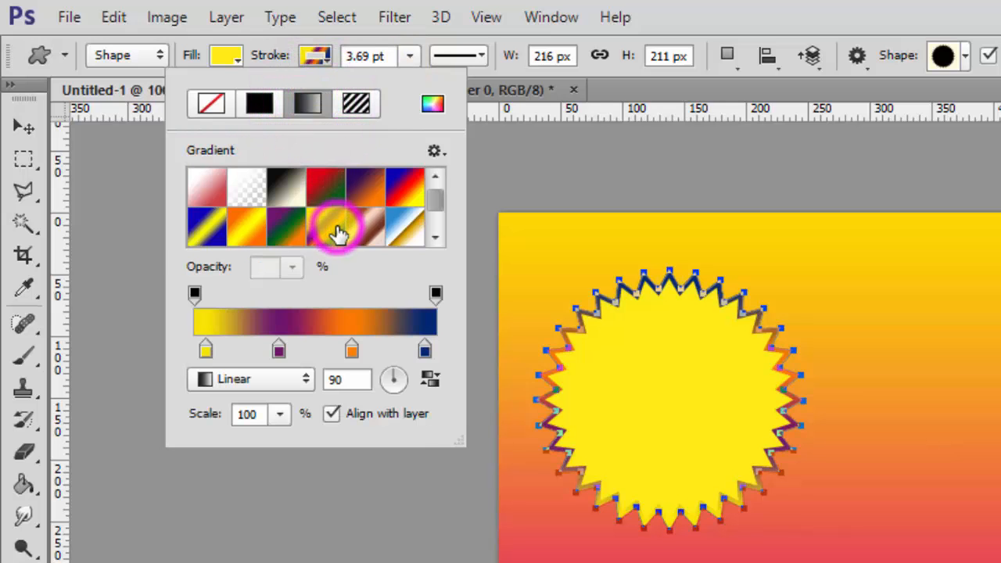
click(356, 102)
click(327, 266)
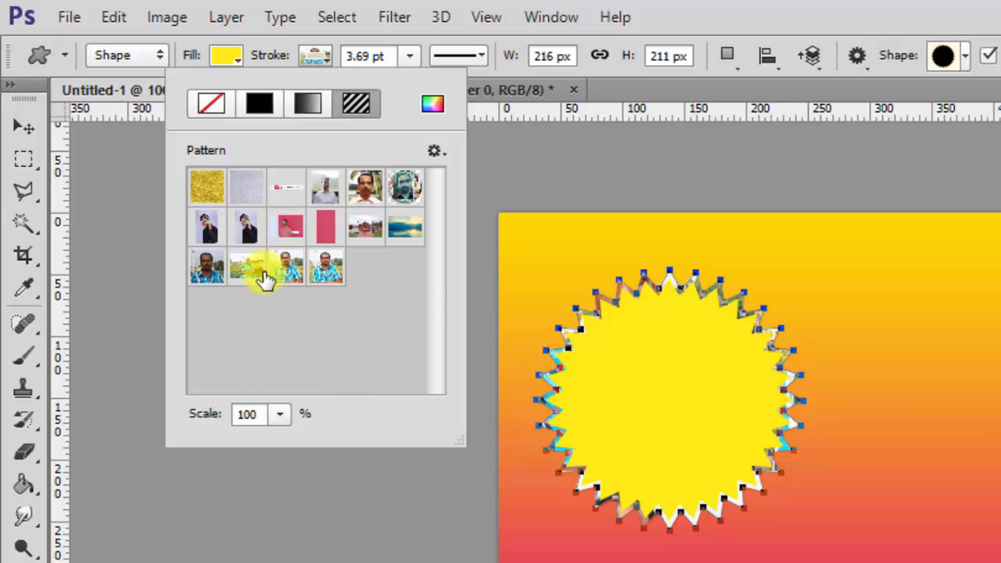
Make the outline a solid magenta stroke 17.08 pt thick.
click(407, 56)
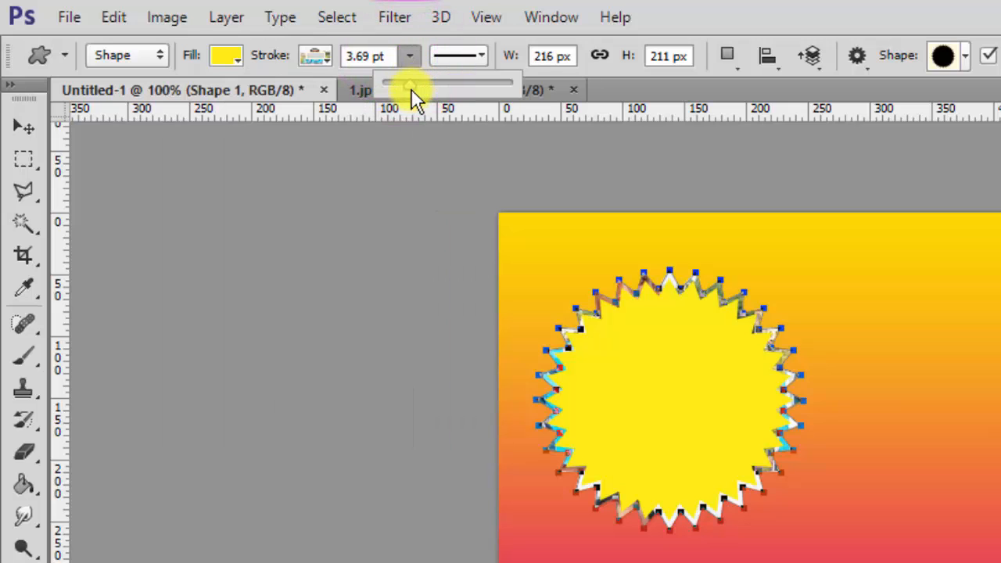
drag(410, 84, 412, 83)
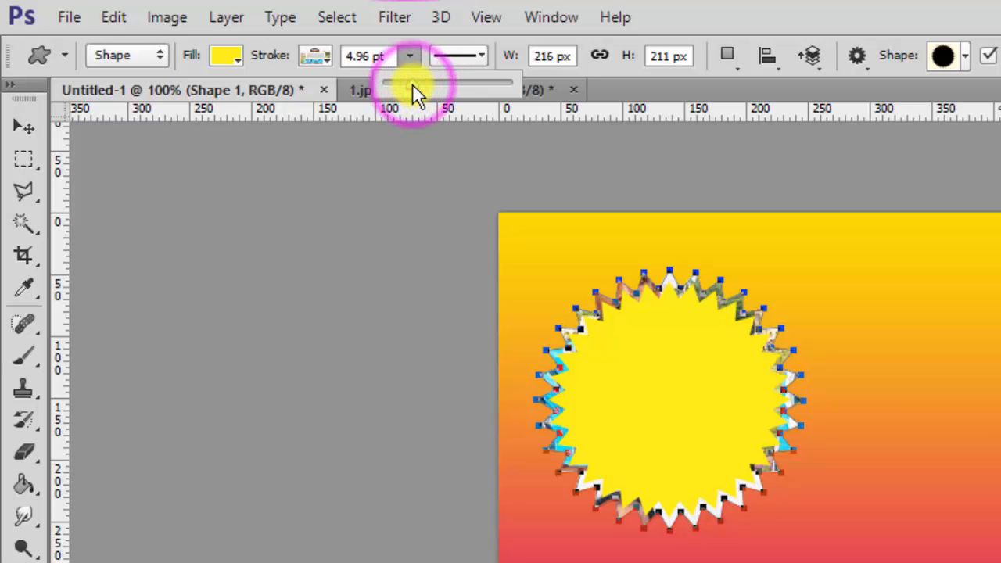
click(414, 56)
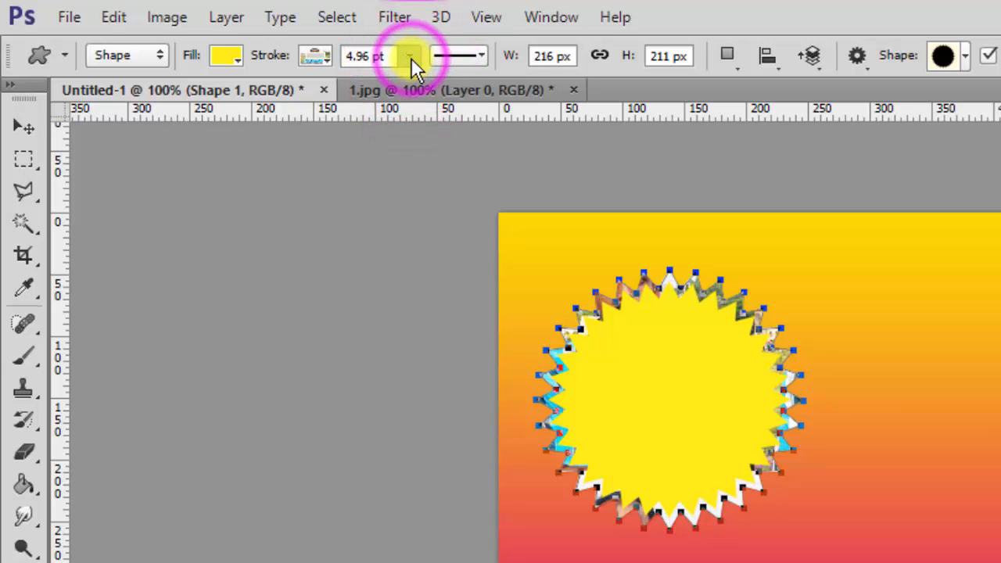
click(412, 58)
click(412, 58)
click(411, 57)
mouse_move(410, 85)
mouse_down()
mouse_move(401, 88)
mouse_move(465, 91)
mouse_move(455, 104)
mouse_move(435, 93)
mouse_up()
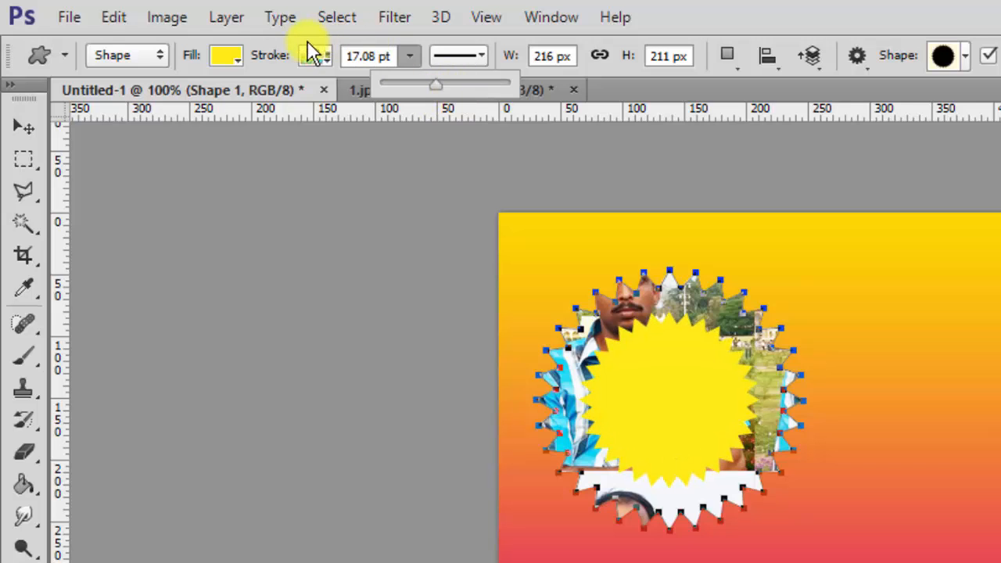
click(330, 59)
click(256, 105)
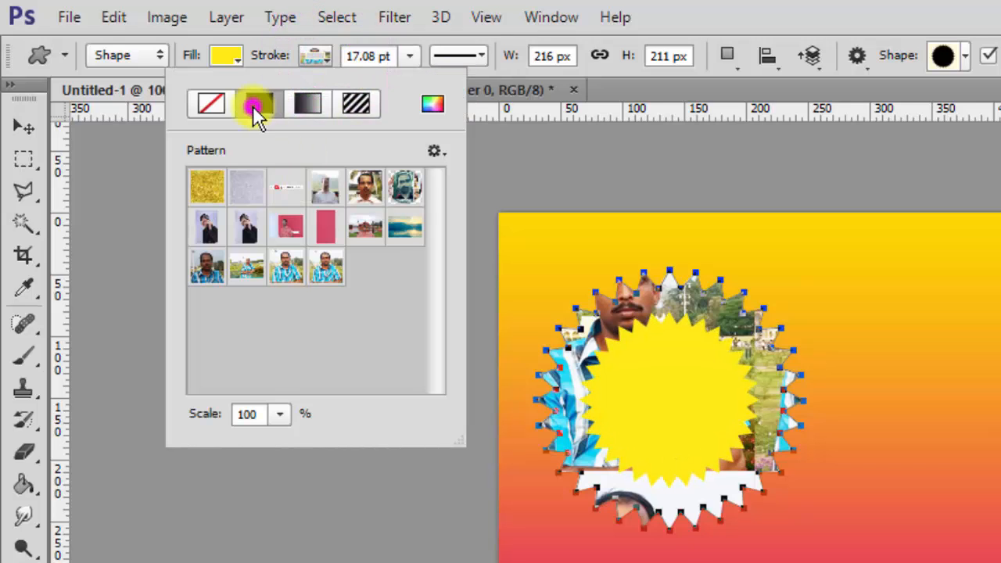
click(269, 197)
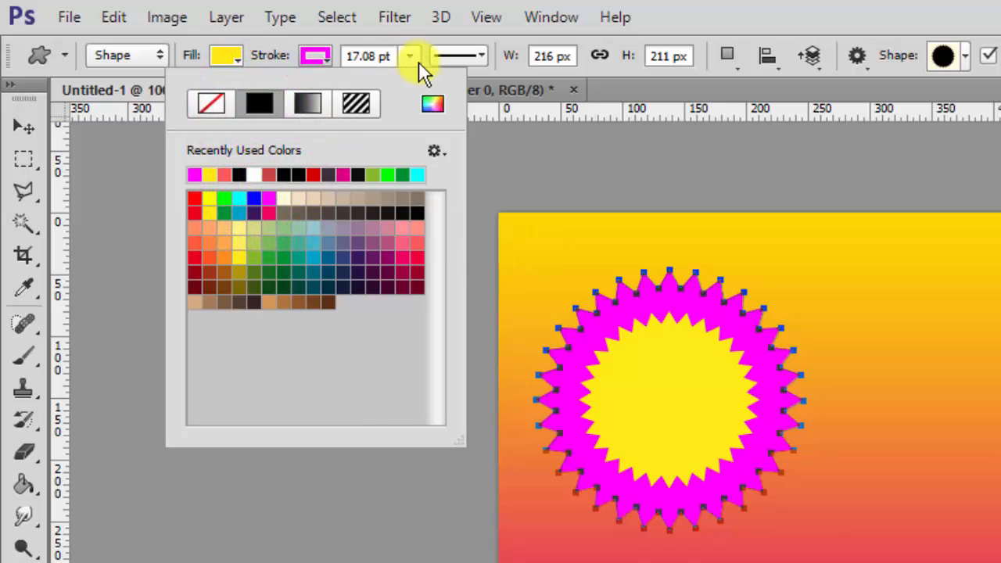
click(482, 55)
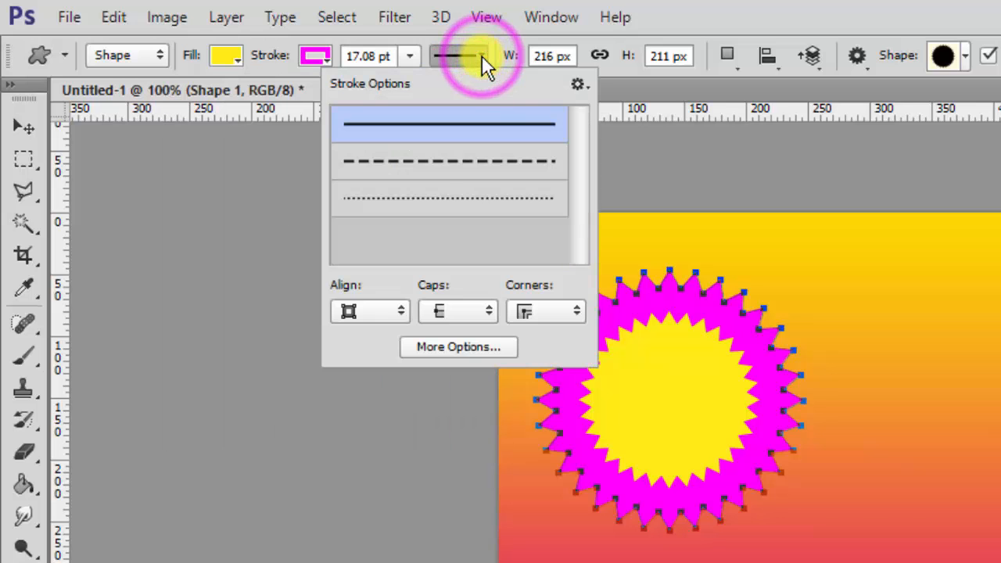
Try dashed and dotted styles, then thin the magenta stroke from 17.08 to 7.27 pt.
click(438, 168)
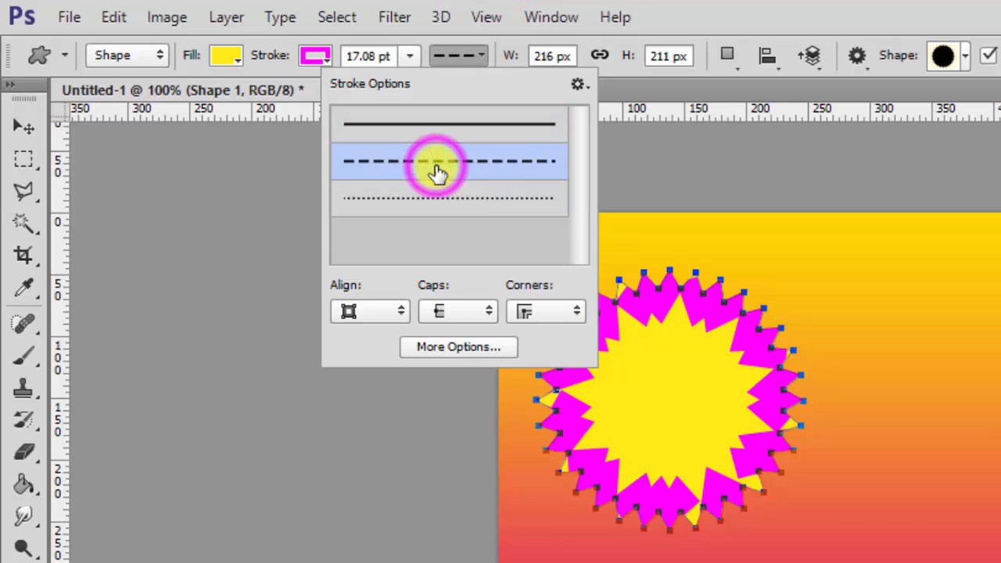
click(429, 197)
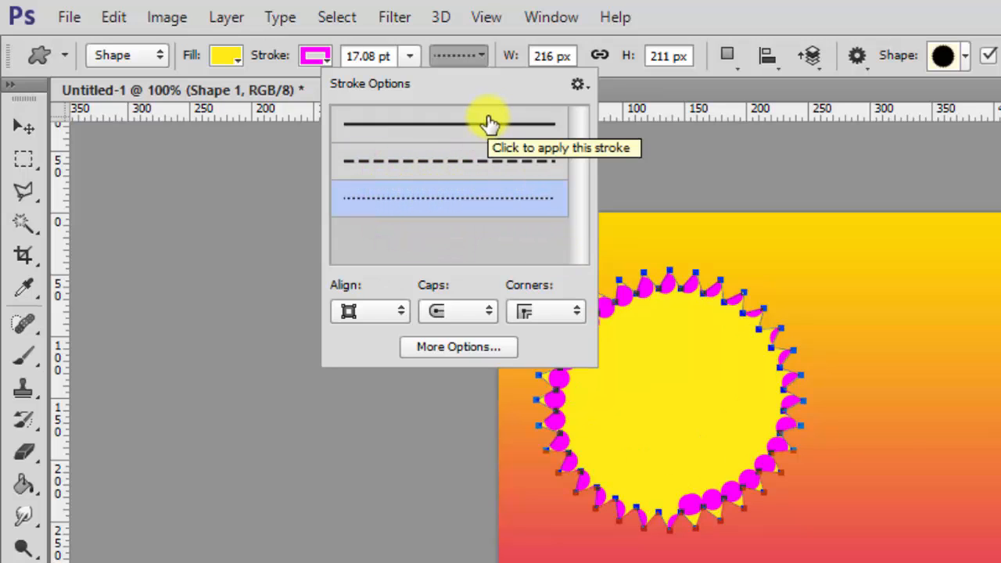
click(409, 55)
drag(410, 89, 389, 84)
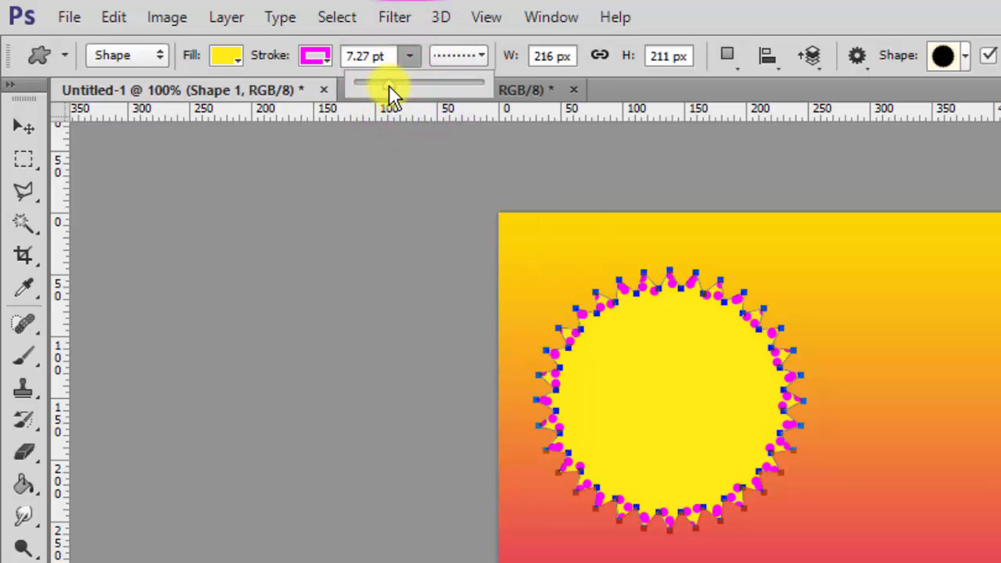
key(v)
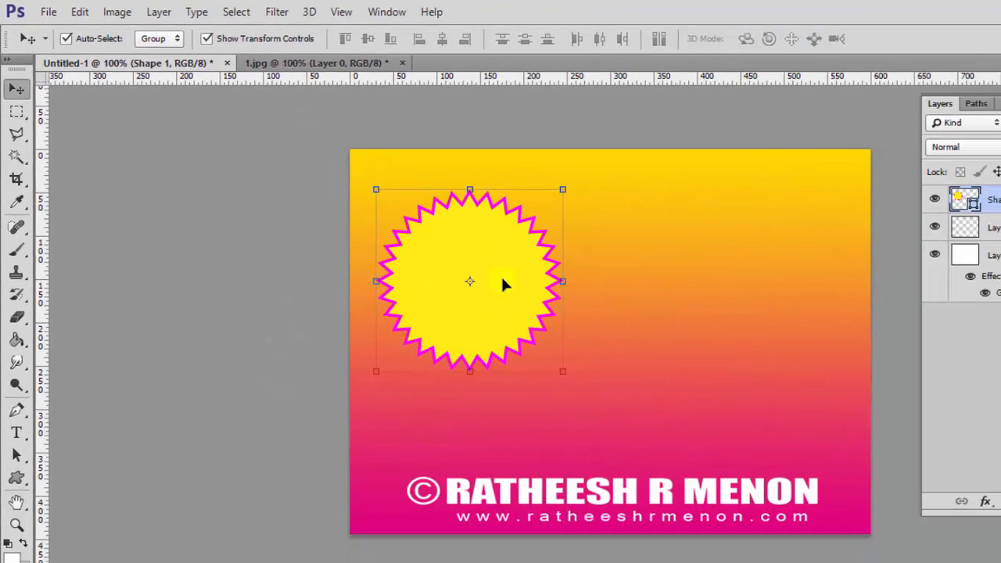
Revert 1.jpg to its original uncropped state from the History snapshot.
click(319, 64)
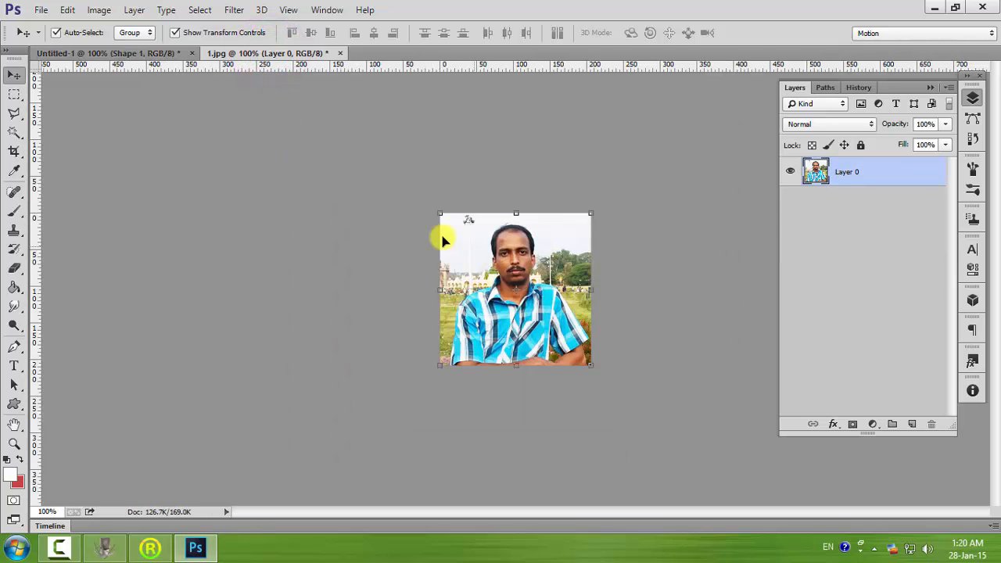
click(859, 86)
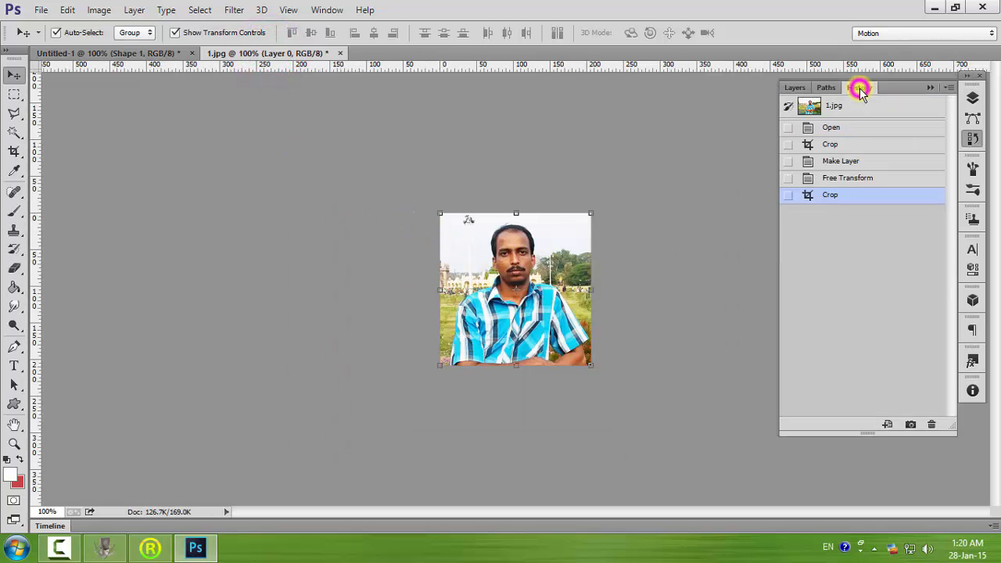
click(834, 105)
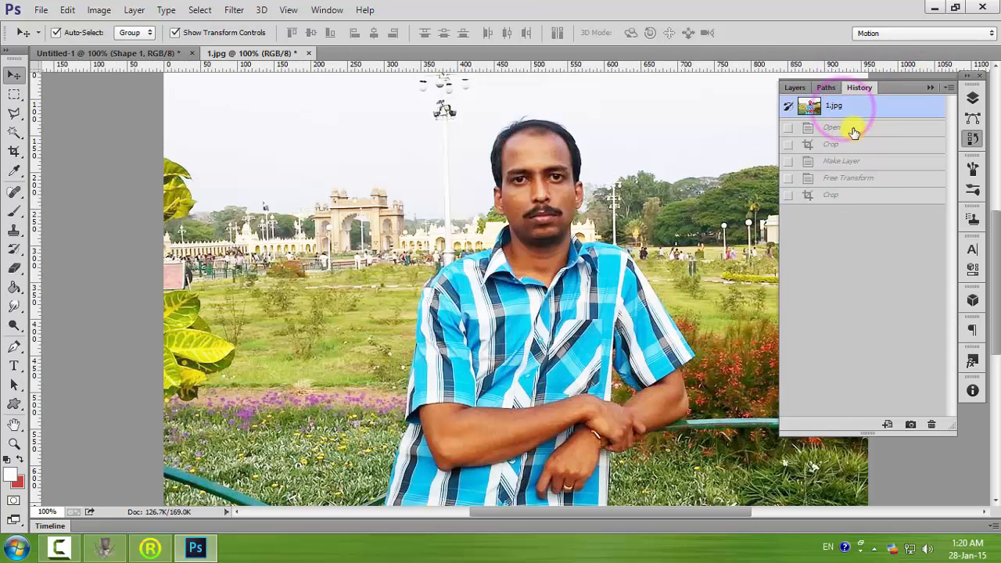
click(974, 139)
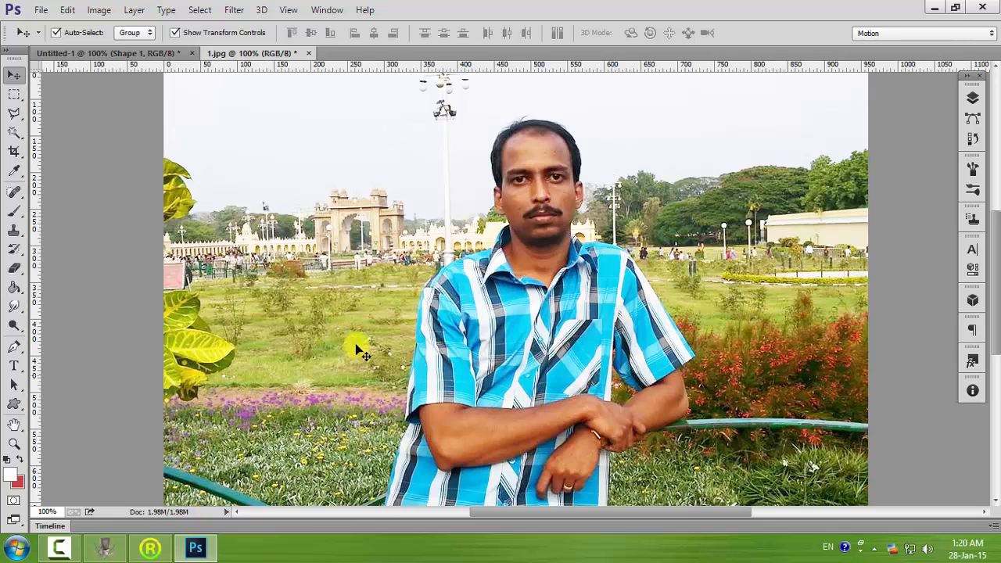
Draw a 377 px white starburst and move it over the man's head.
drag(20, 414, 97, 475)
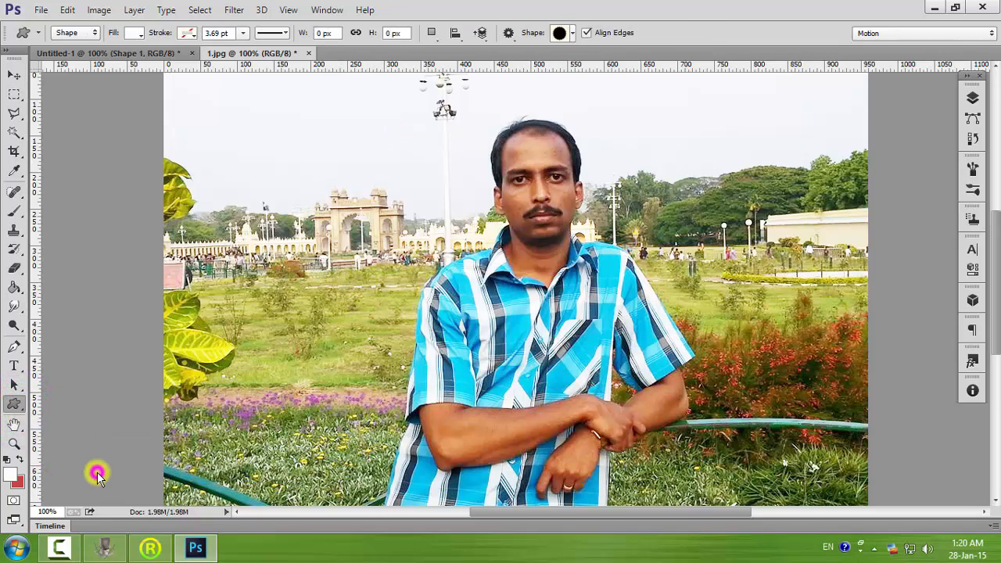
click(573, 33)
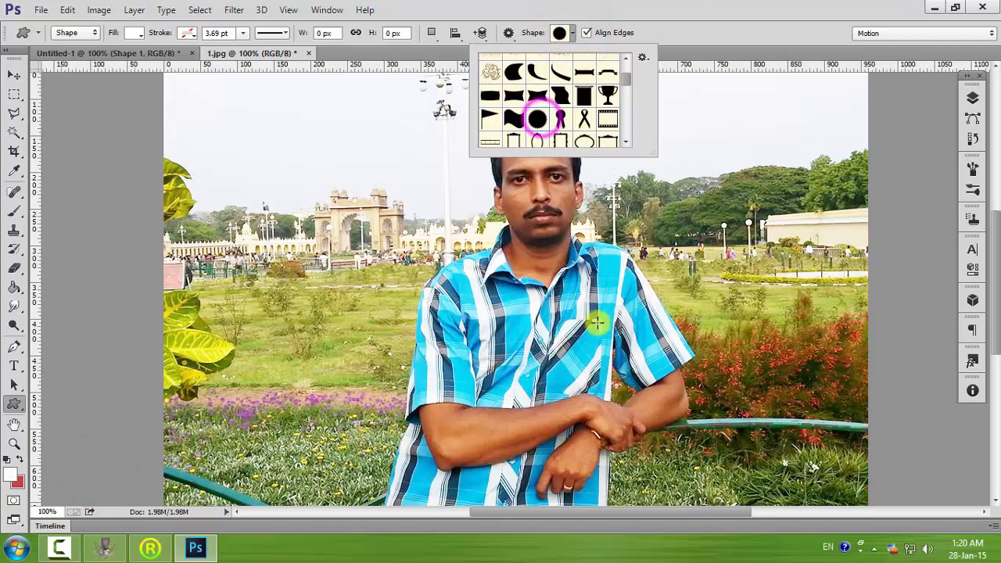
click(410, 115)
drag(538, 205, 591, 310)
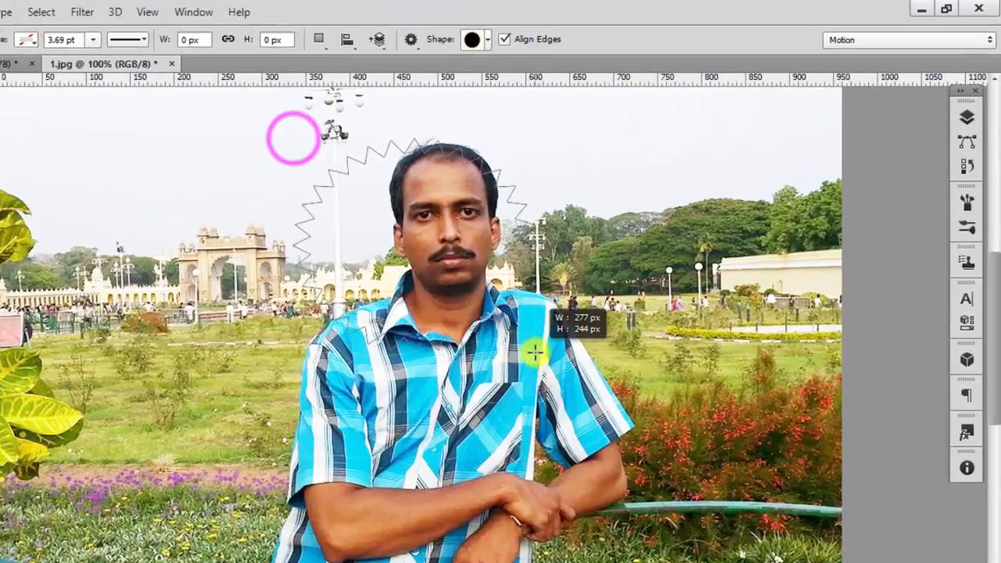
drag(417, 441, 604, 536)
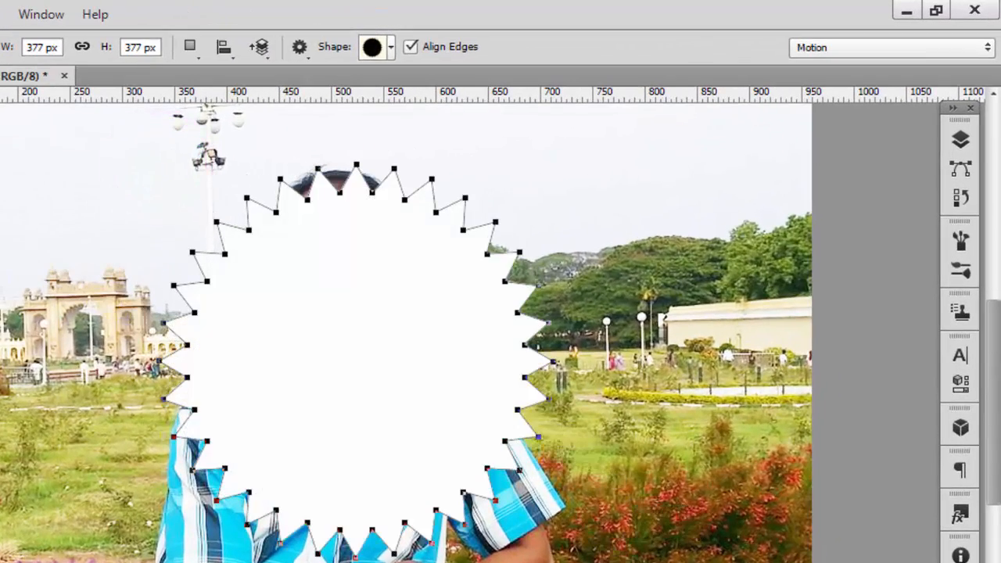
key(v)
drag(281, 329, 261, 259)
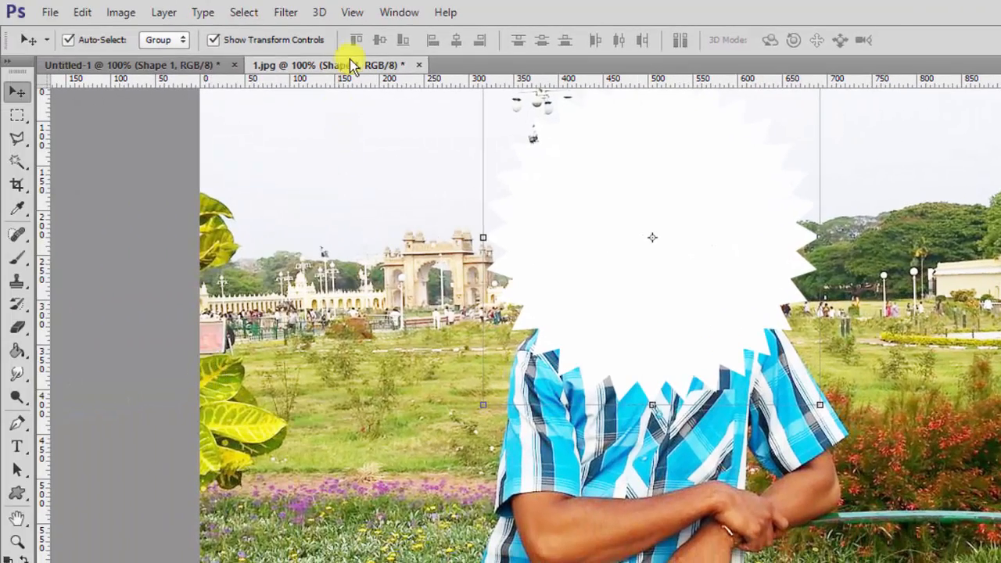
Show the Paths panel via Window > Paths and browse the path selection tools.
click(399, 13)
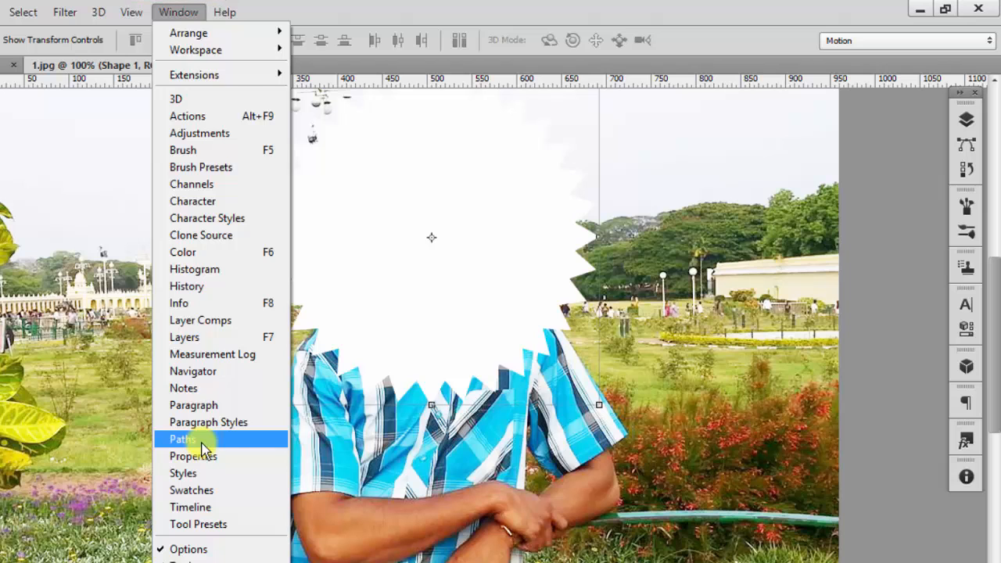
click(202, 443)
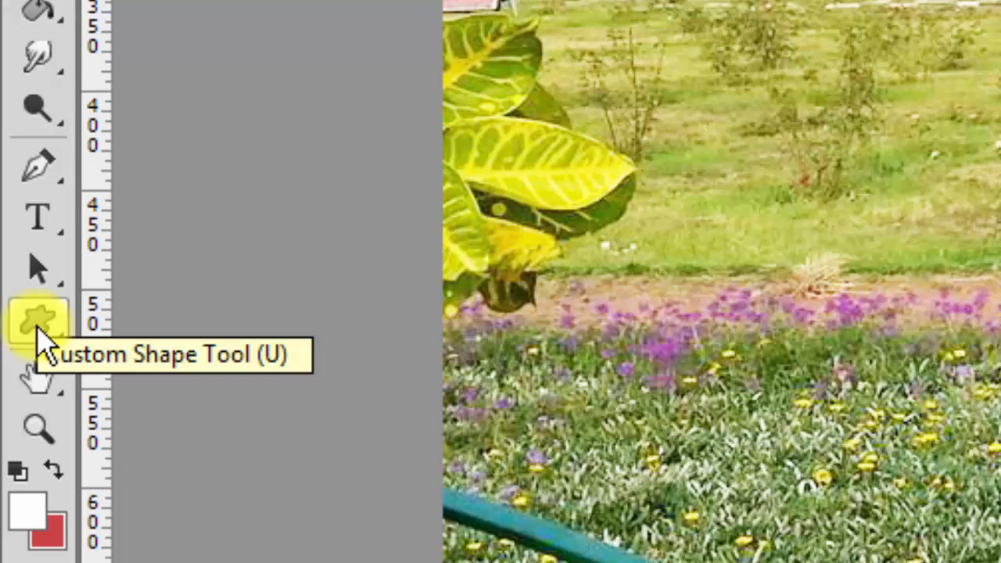
click(44, 271)
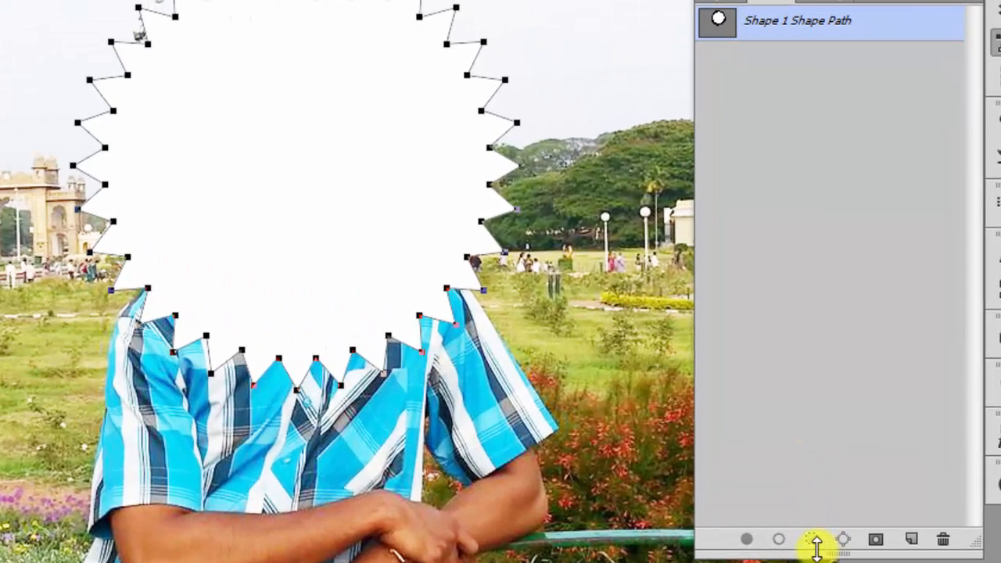
Load the Shape 1 starburst path as a selection and target the Background portrait layer.
click(814, 540)
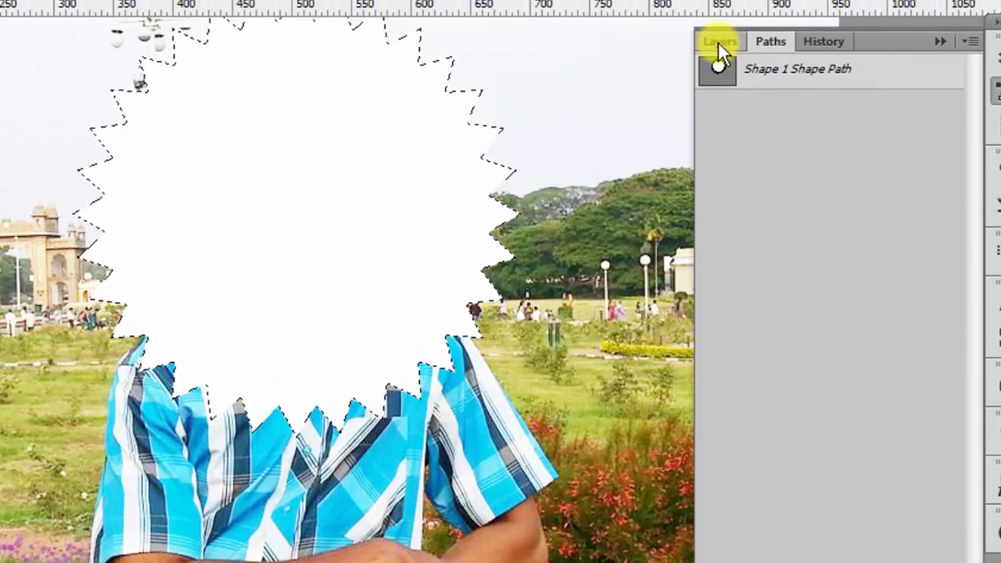
click(719, 42)
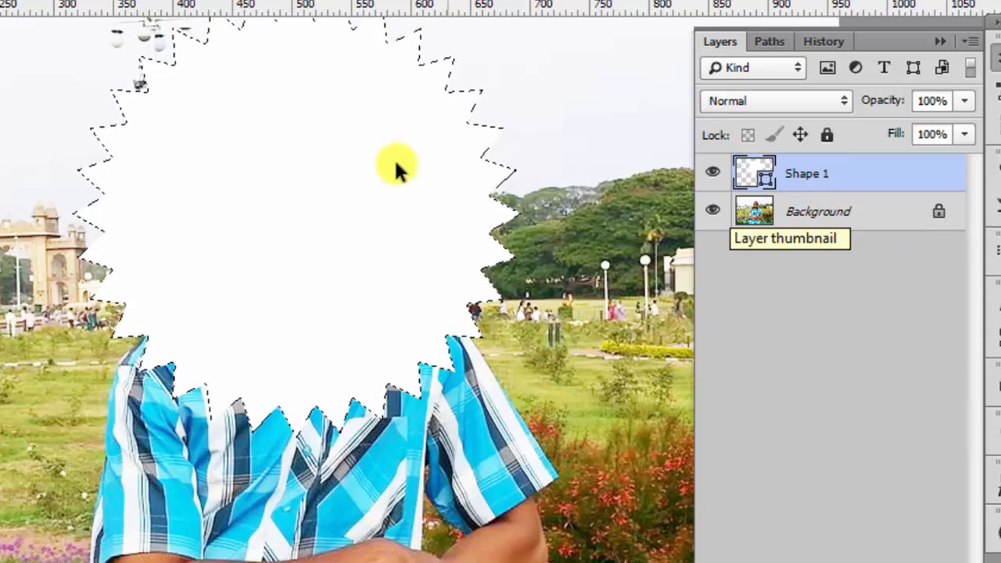
click(841, 223)
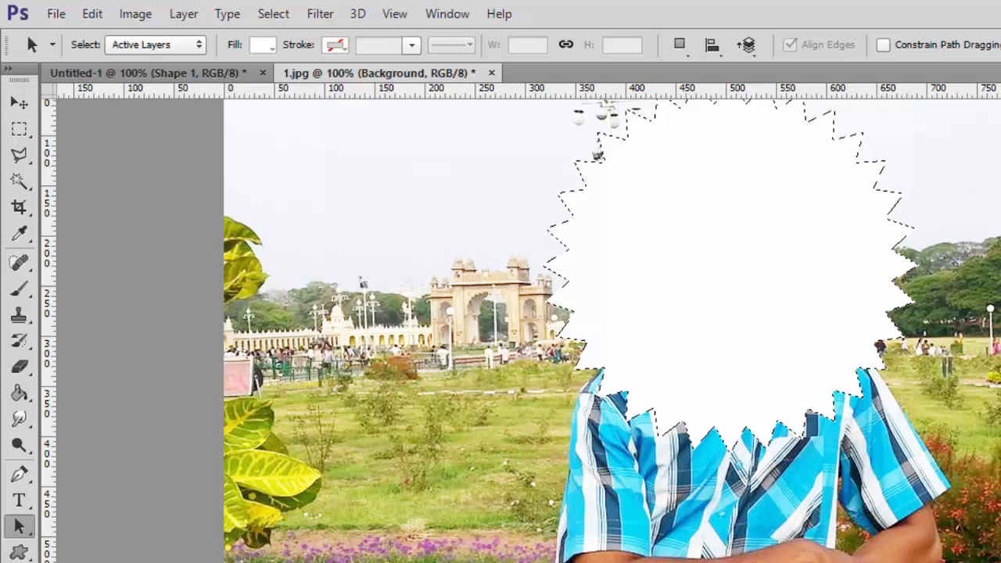
Copy the starburst-selected portrait, hide Shape 1 and Background, and paste it as Layer 1.
click(92, 16)
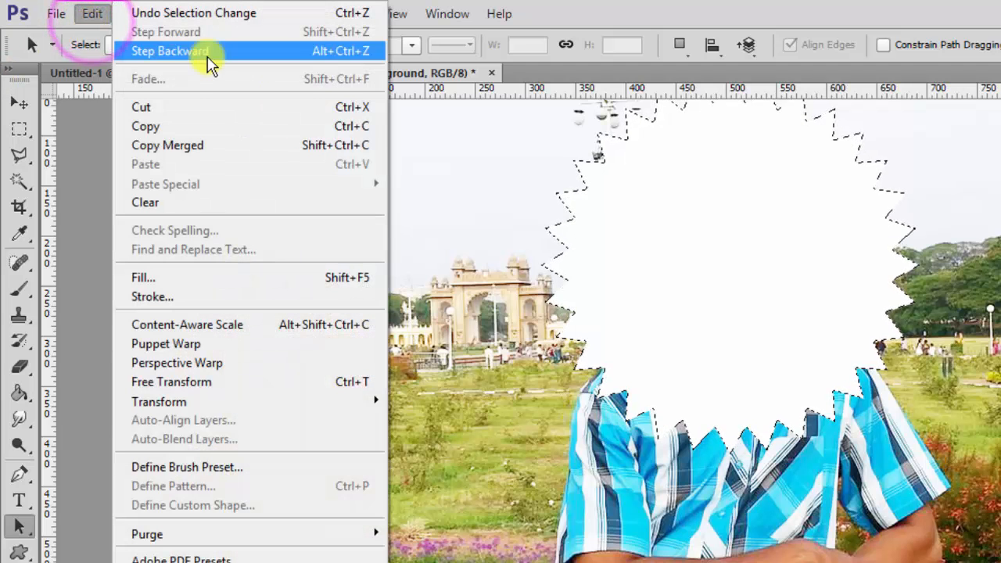
click(151, 128)
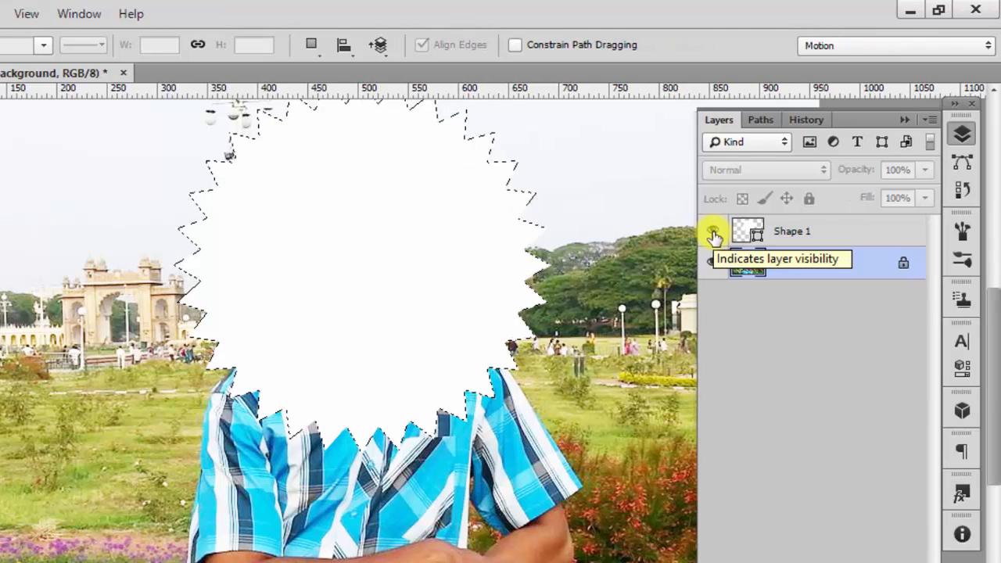
click(714, 233)
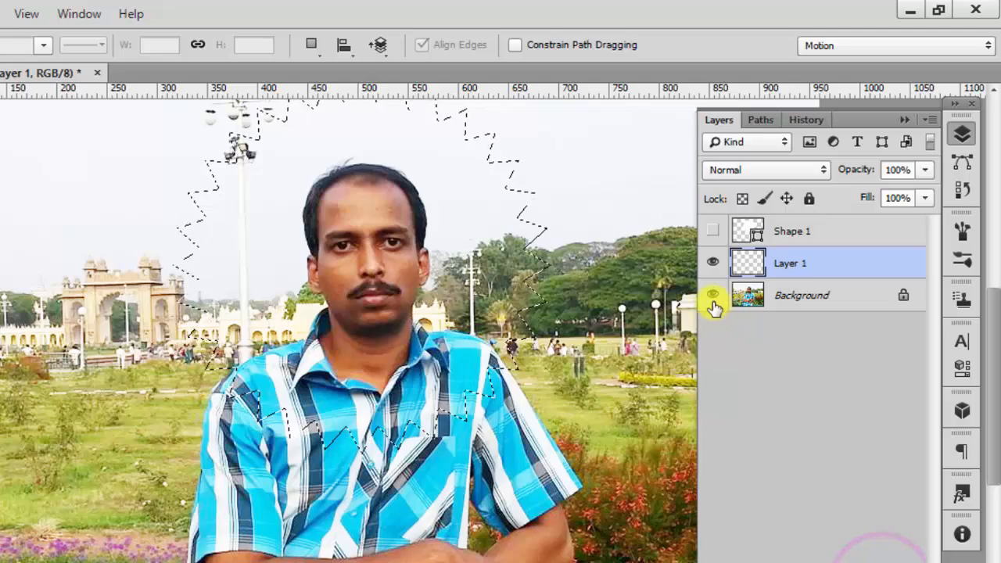
click(713, 295)
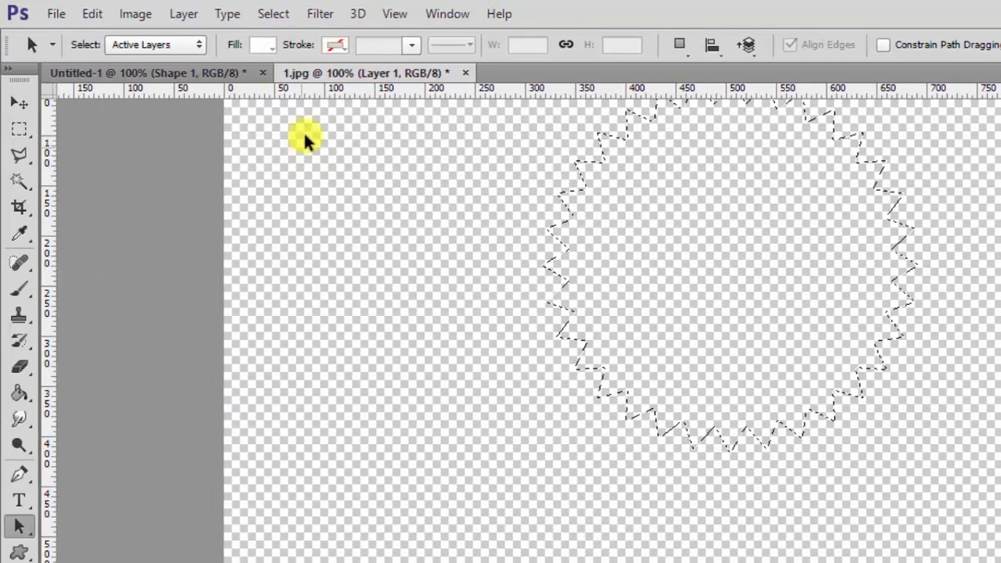
click(92, 13)
click(190, 166)
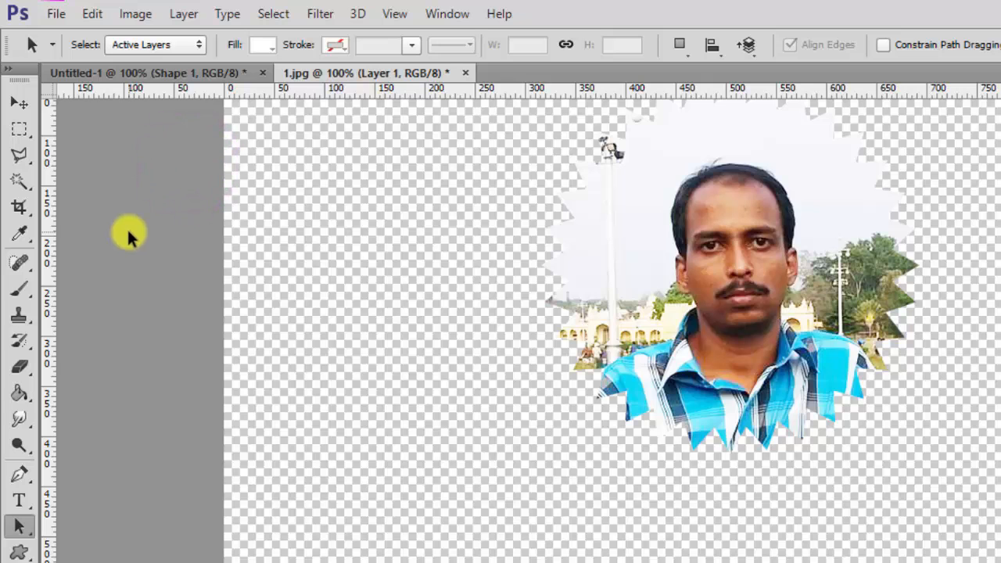
Paste the starburst portrait cutout into the Untitled-1 gradient card as Layer 2.
click(123, 72)
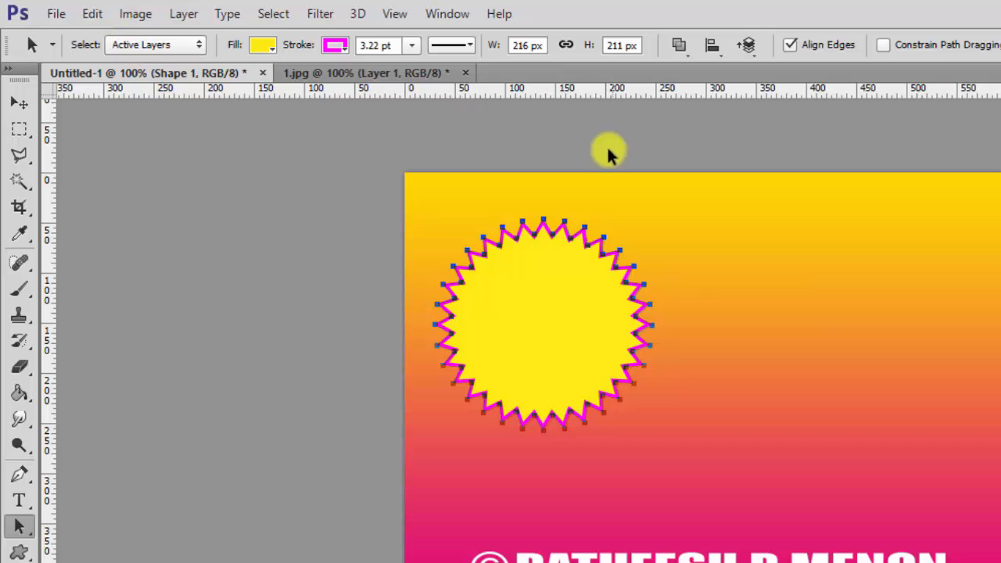
click(91, 23)
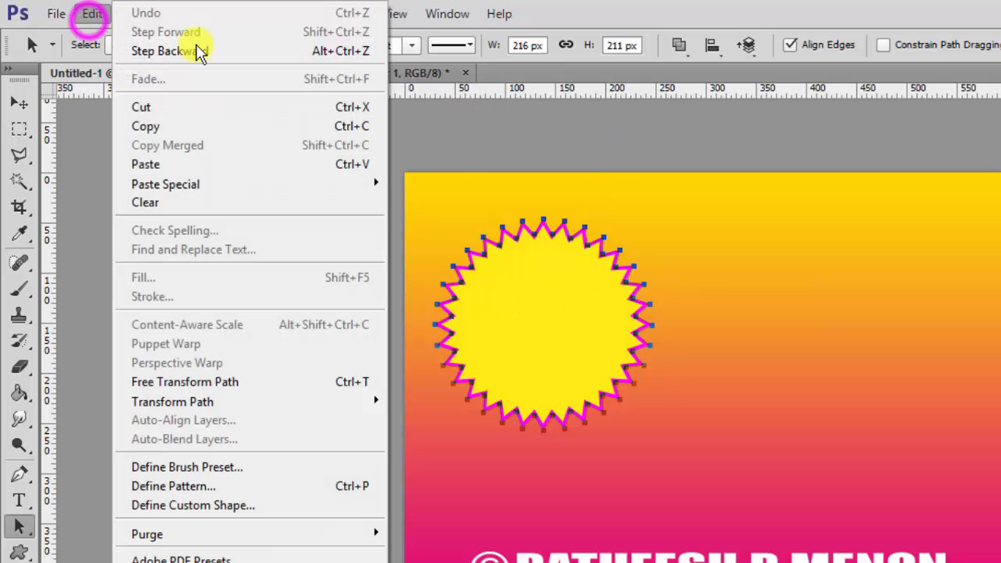
click(201, 164)
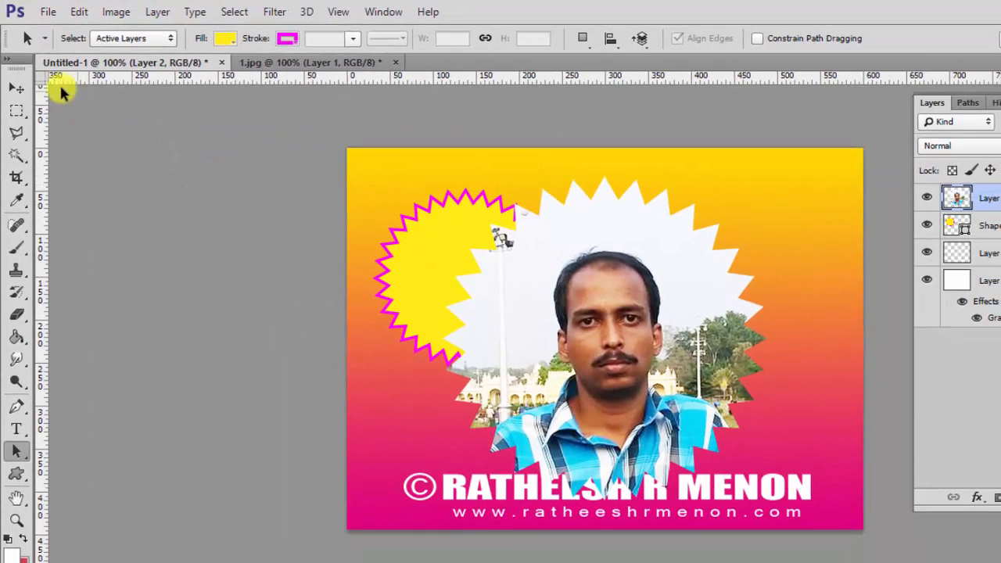
Scale the portrait to 50.66% and move it to the card's upper right.
click(17, 92)
drag(441, 177, 541, 235)
drag(565, 333, 628, 252)
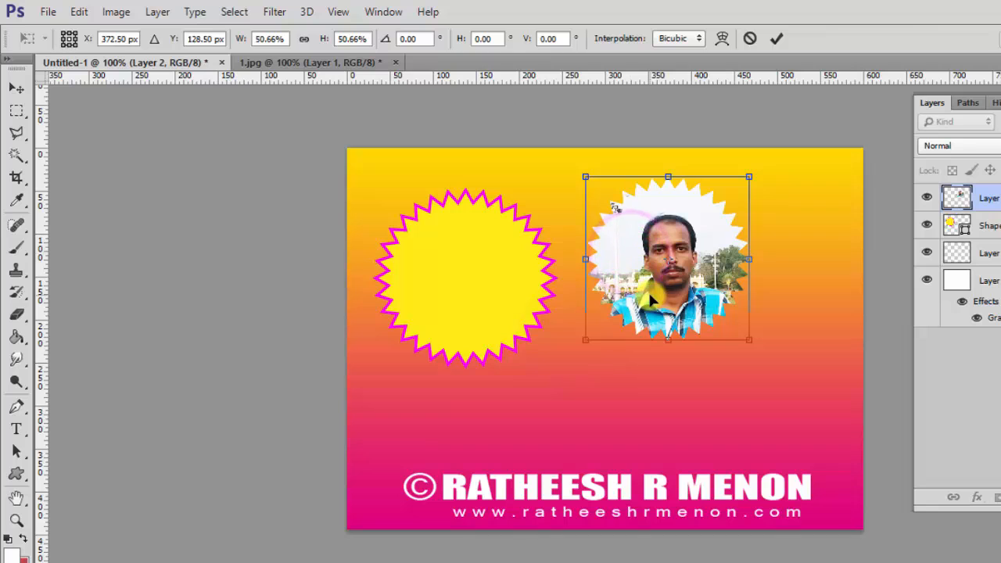
click(214, 264)
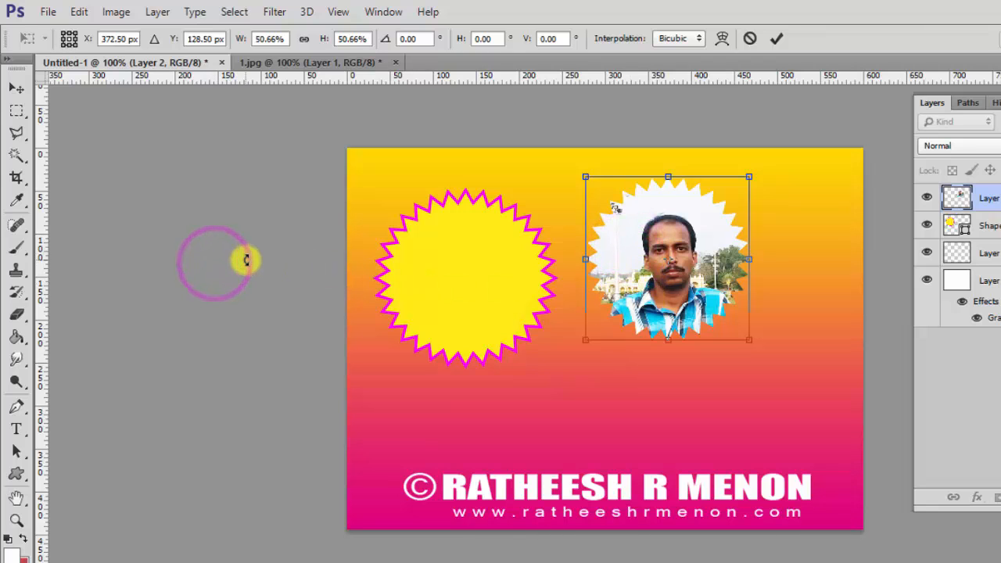
key(Return)
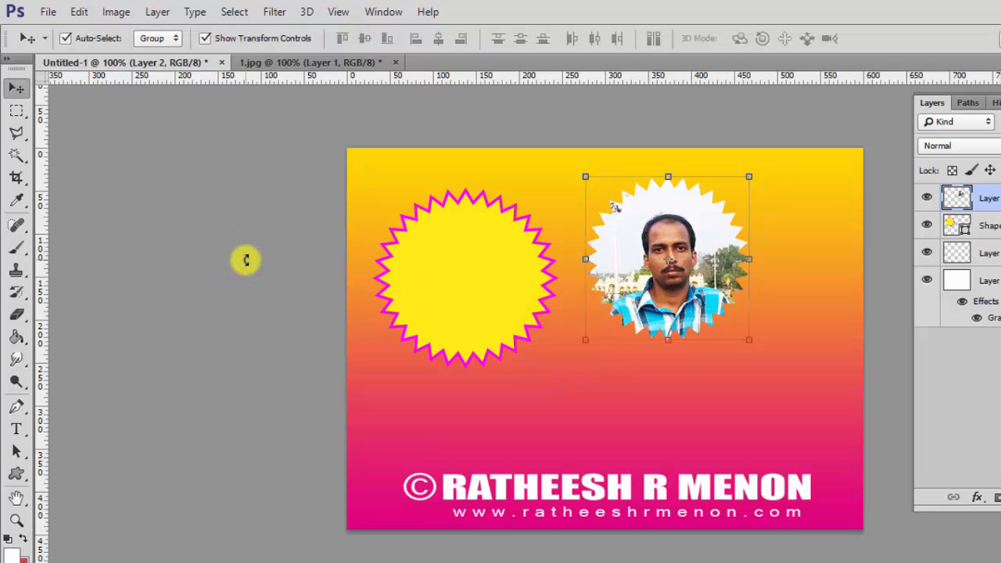